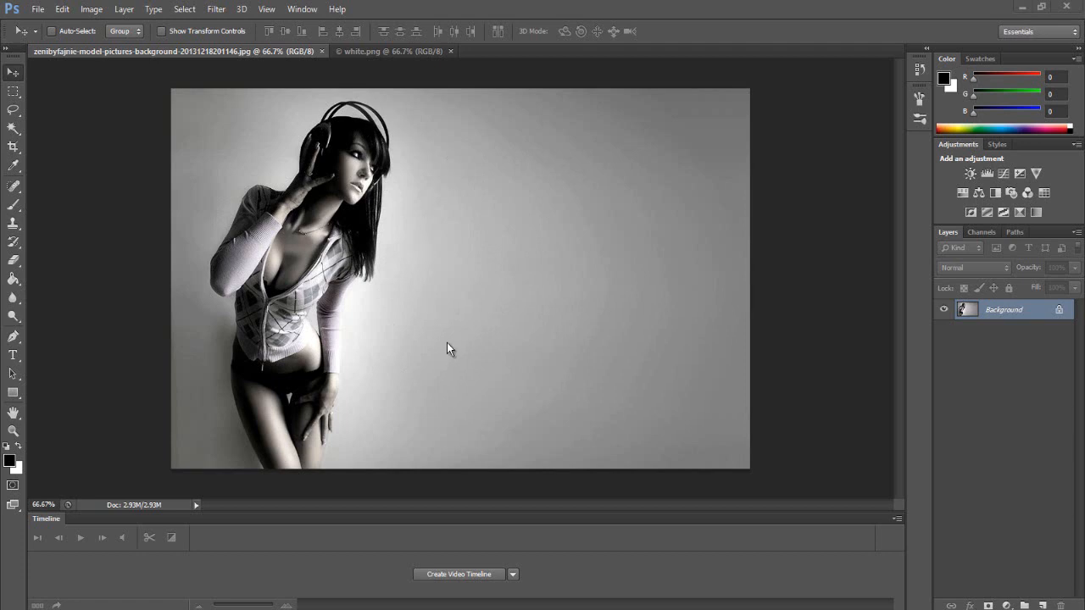
Step: Select the gray backdrop on both sides of the woman with the Quick Selection tool
click(14, 133)
click(50, 129)
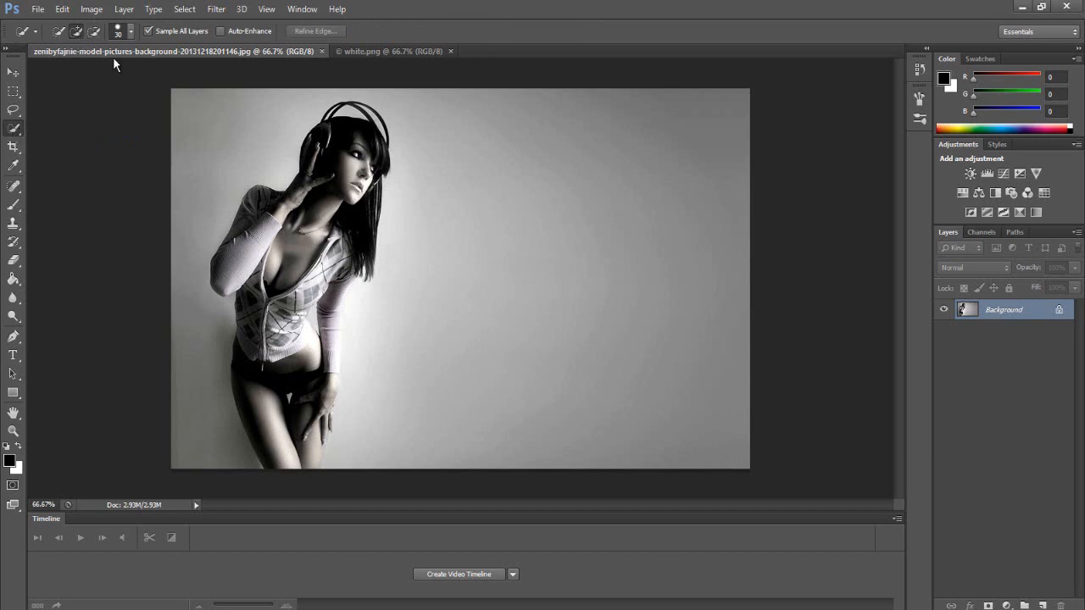
mouse_move(215, 147)
mouse_down()
mouse_move(188, 292)
mouse_move(209, 439)
mouse_up()
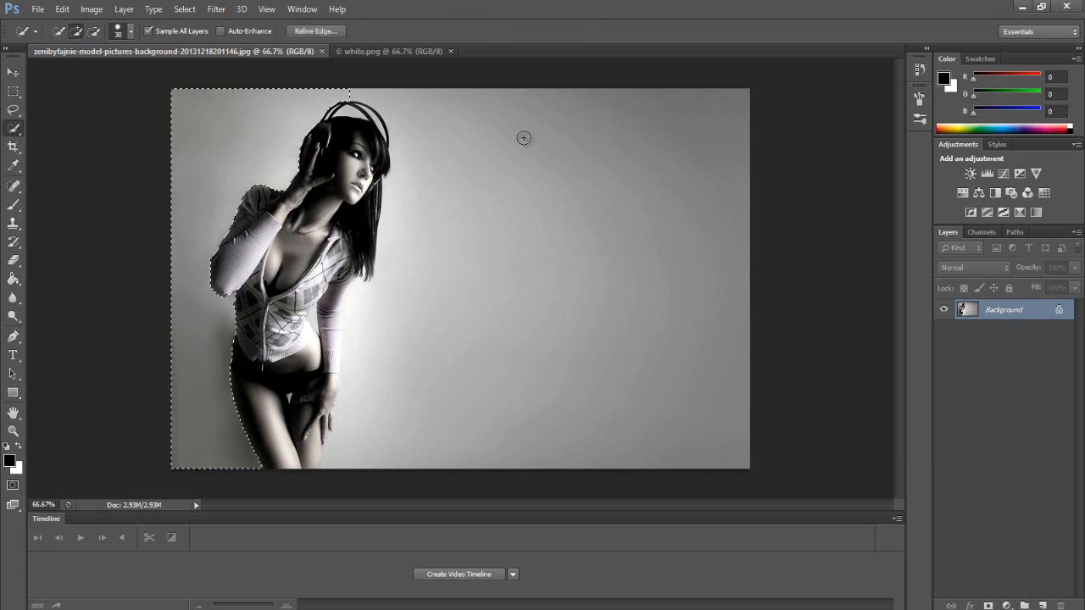
mouse_move(524, 138)
mouse_down()
mouse_move(477, 336)
mouse_move(426, 431)
mouse_up()
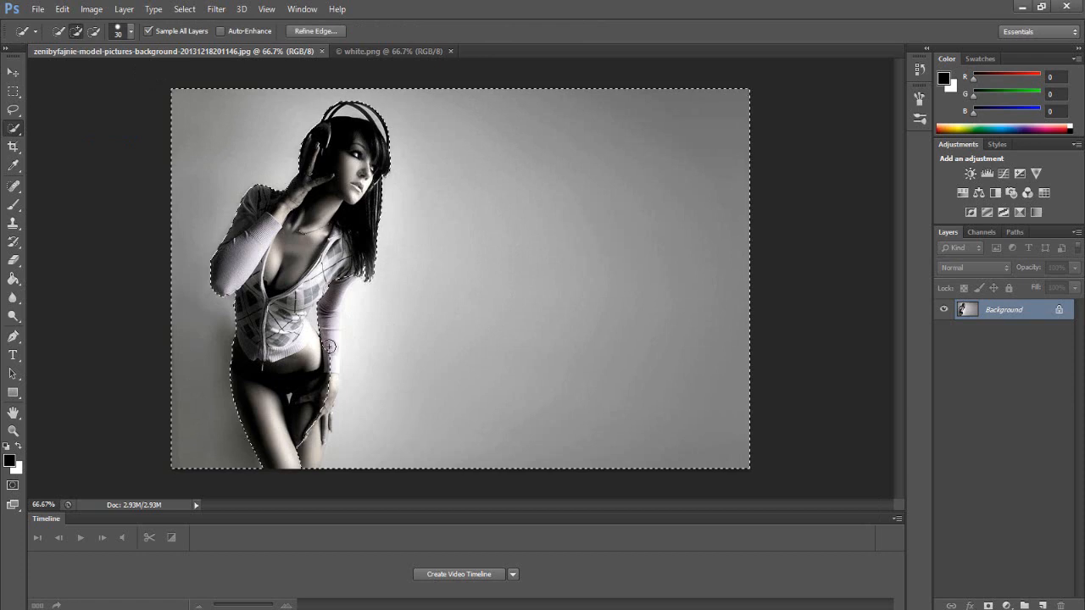
Step: Subtract the woman's lowered arm and hand from the backdrop selection with the Quick Selection tool
click(94, 31)
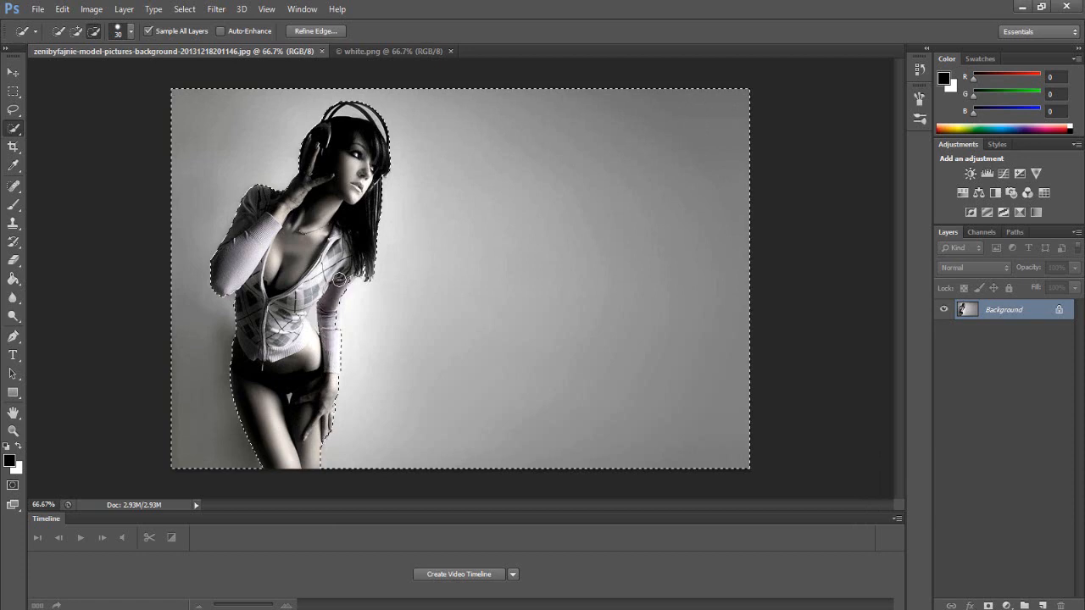
click(75, 30)
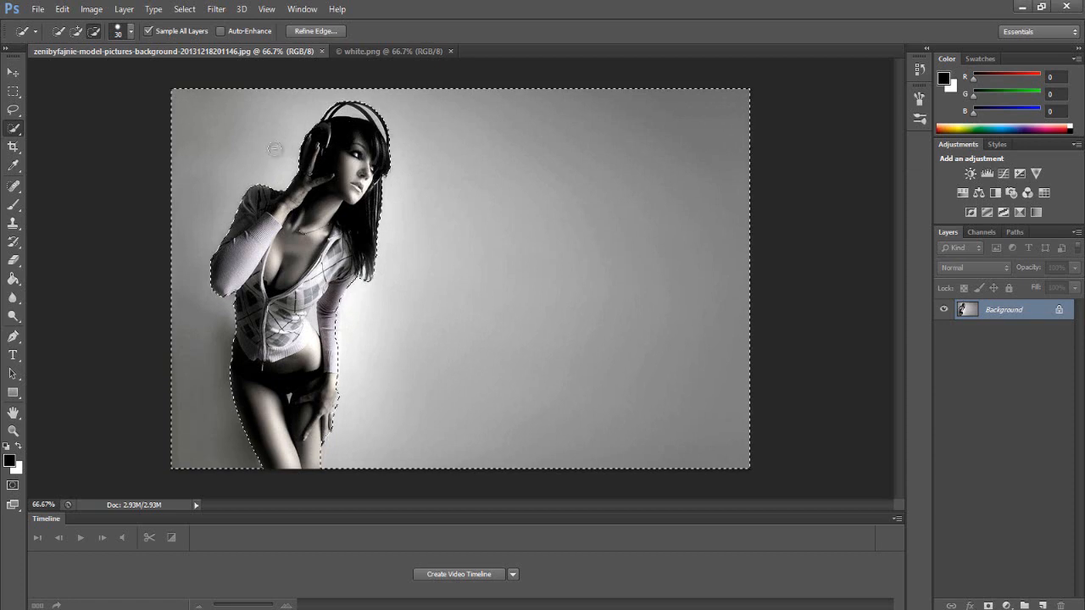
click(12, 72)
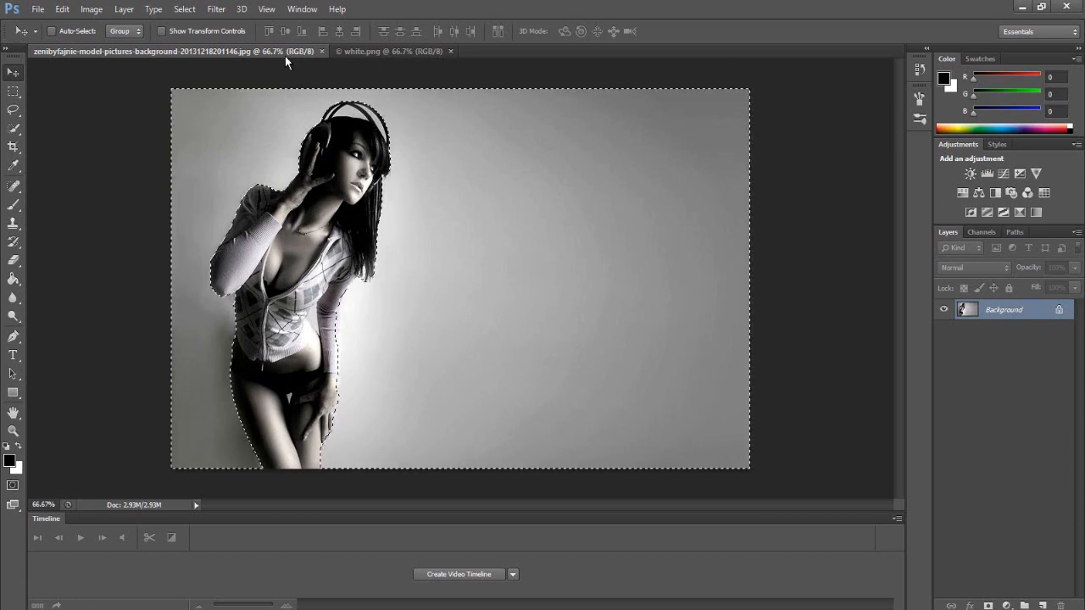
Step: Refine the selection's edge with a radius of 0.5 px, previewing with Show Radius on
click(13, 128)
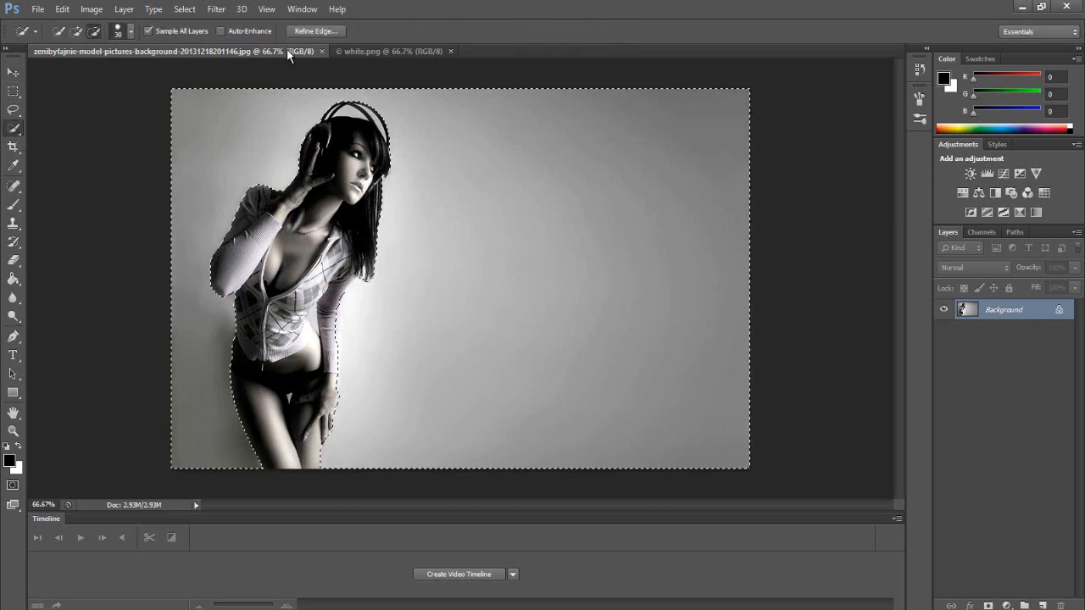
click(302, 32)
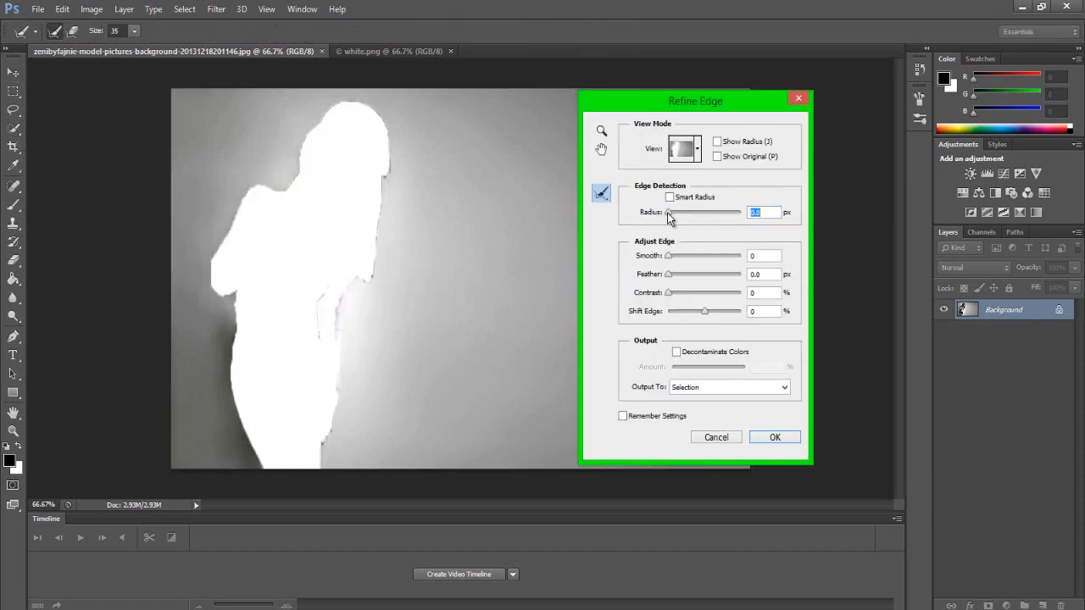
drag(668, 217, 672, 217)
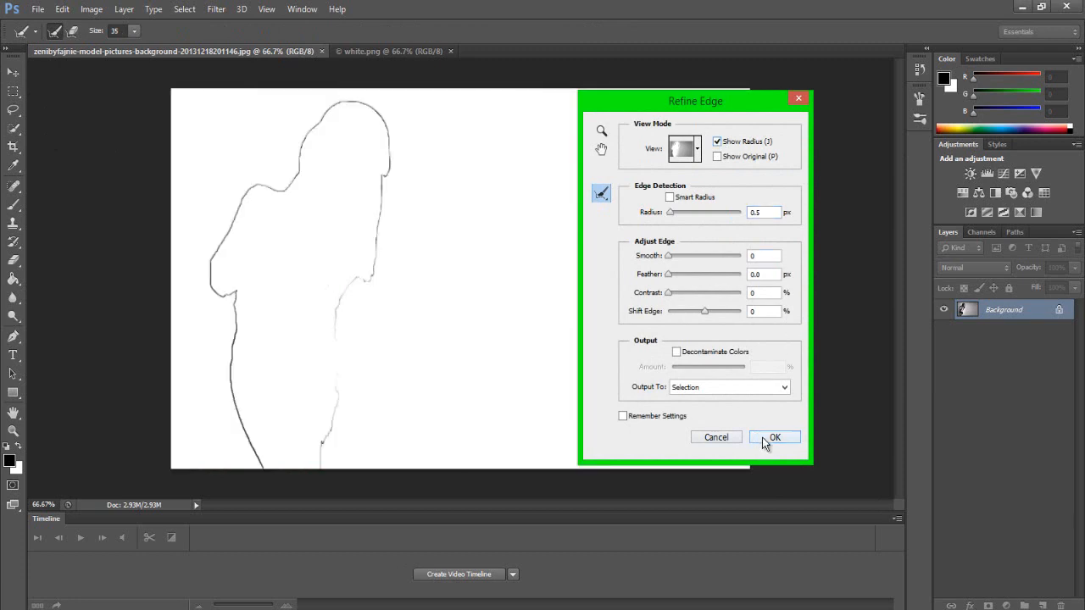
click(761, 437)
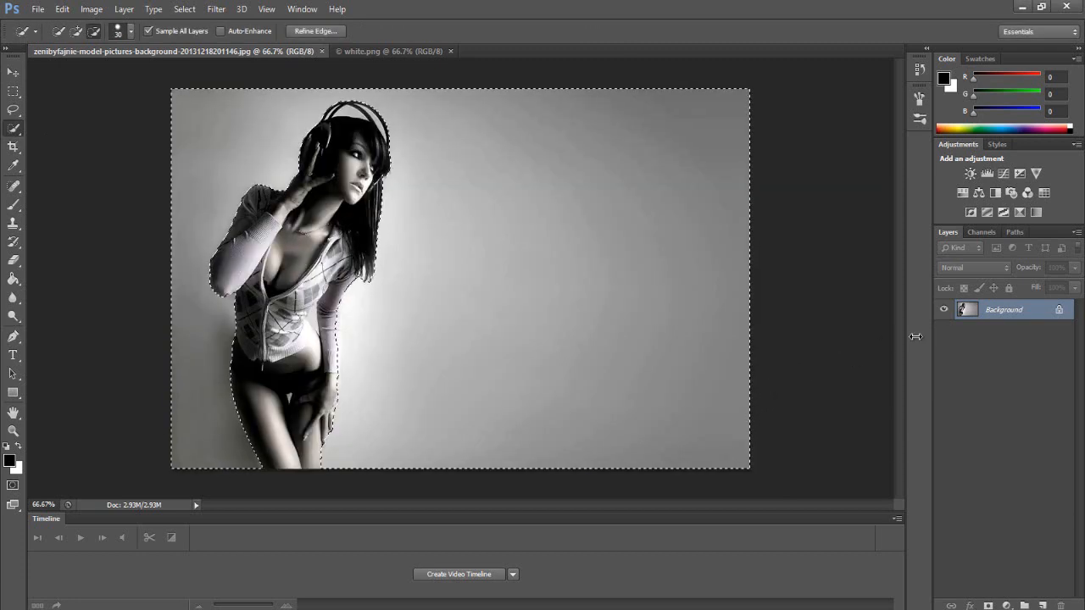
Step: Convert the locked Background into a regular layer with the default settings
right_click(993, 314)
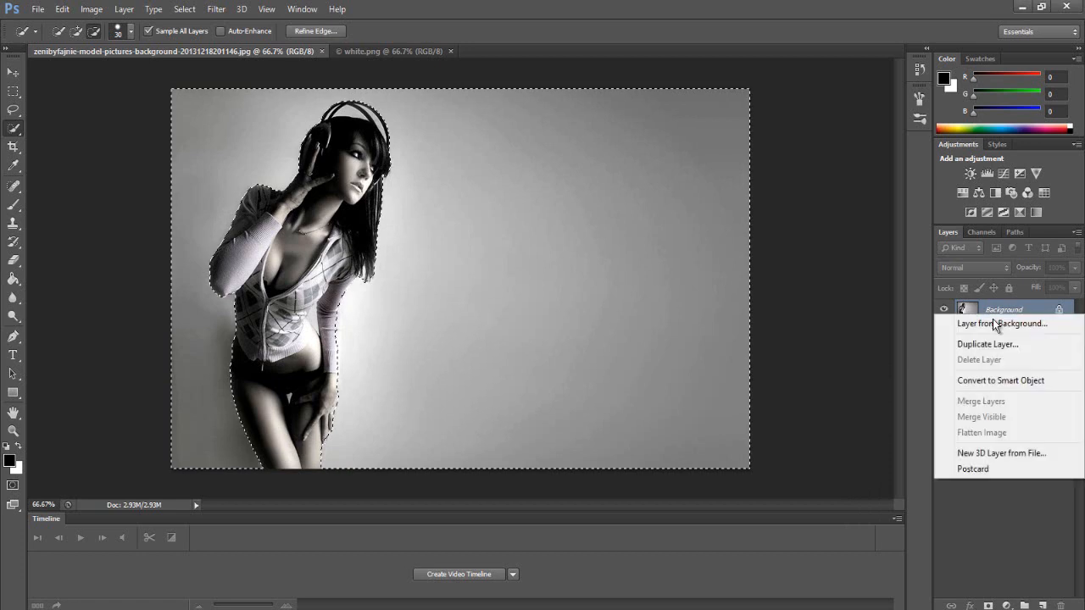
click(993, 325)
click(655, 171)
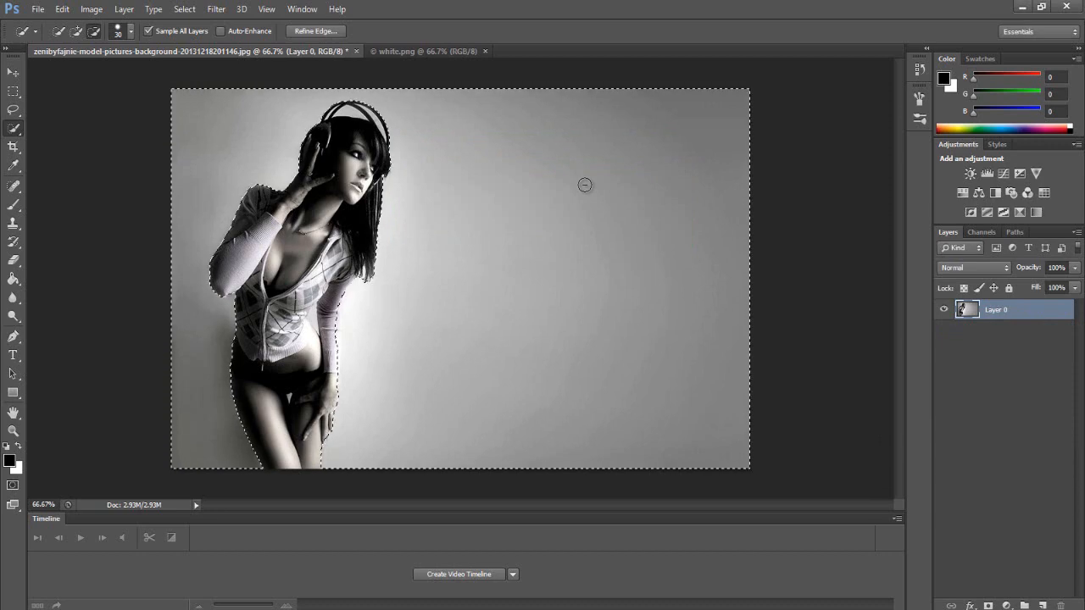
Step: Delete the selected backdrop from the layer and clear the selection
key(Delete)
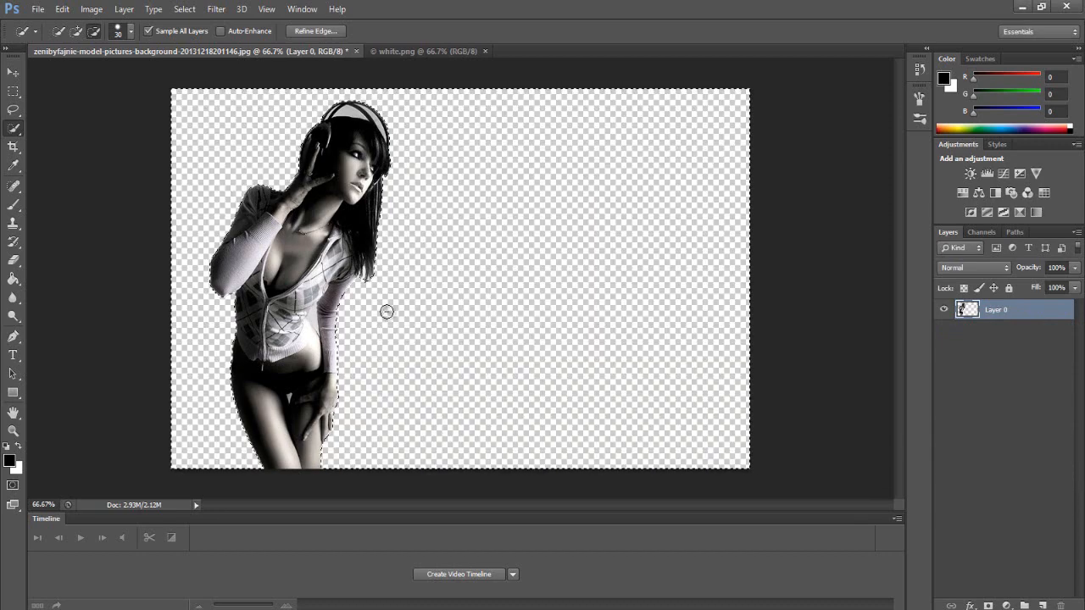
click(186, 10)
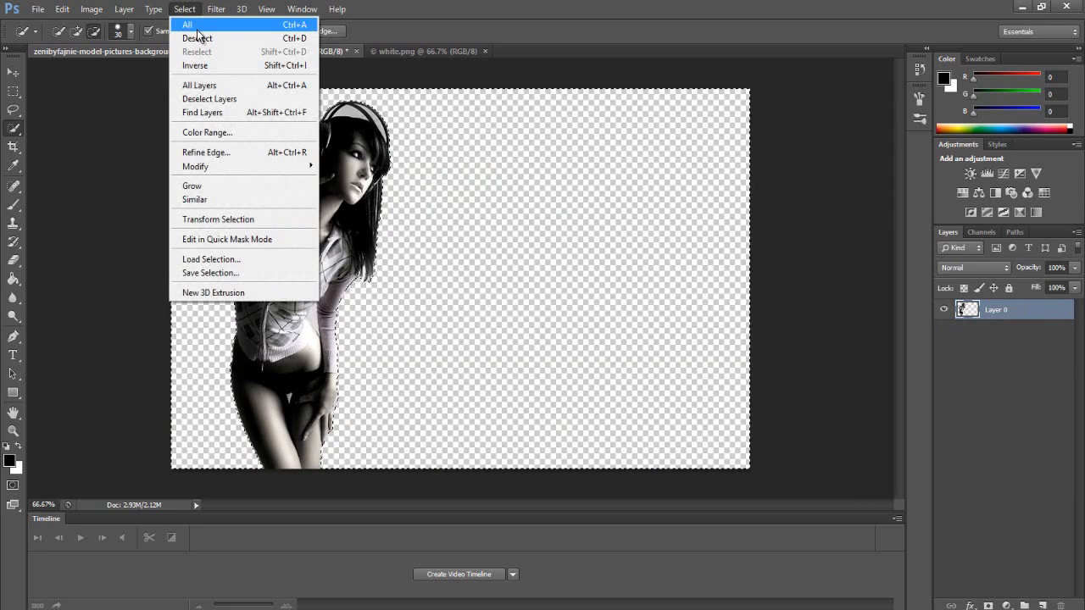
click(196, 38)
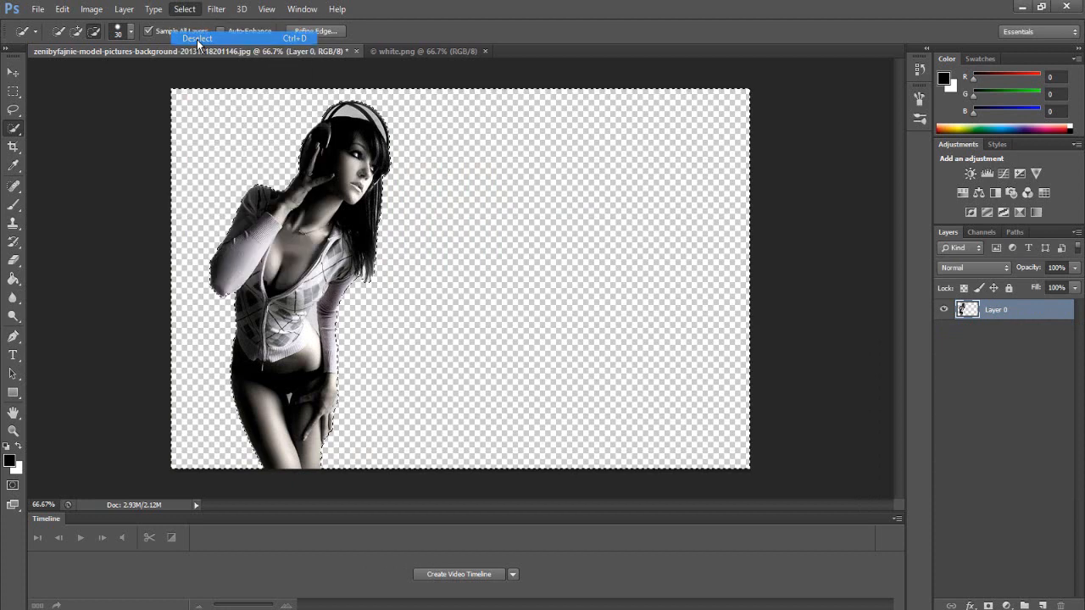
click(11, 74)
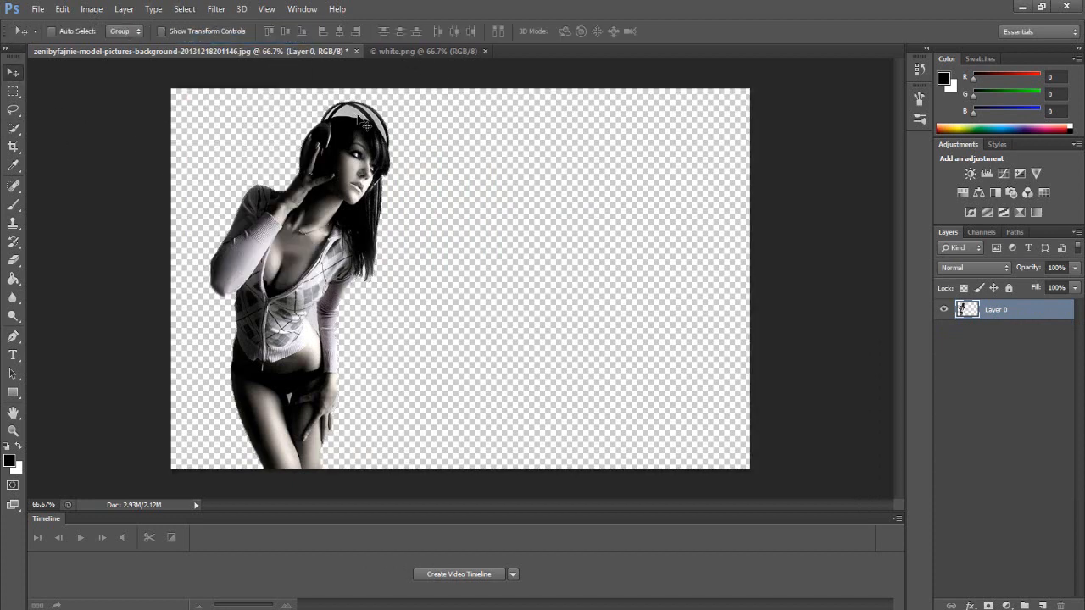
Step: Remove the gray backdrop enclosed by the headphone bands above the hair using the Magic Wand with tolerance 32
click(13, 431)
drag(387, 229, 421, 312)
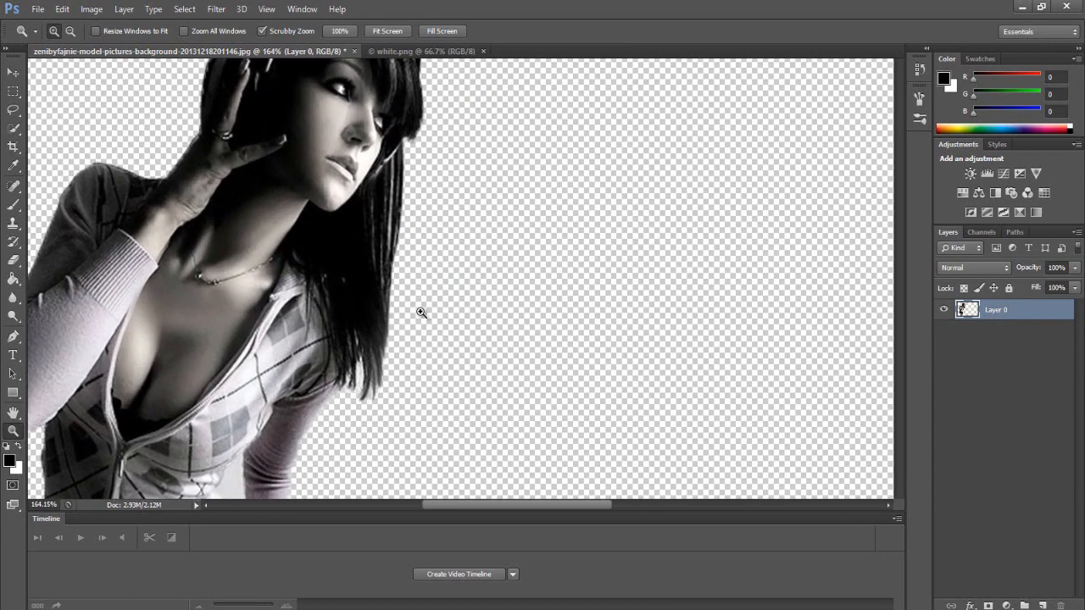
scroll(432, 339, up, 5)
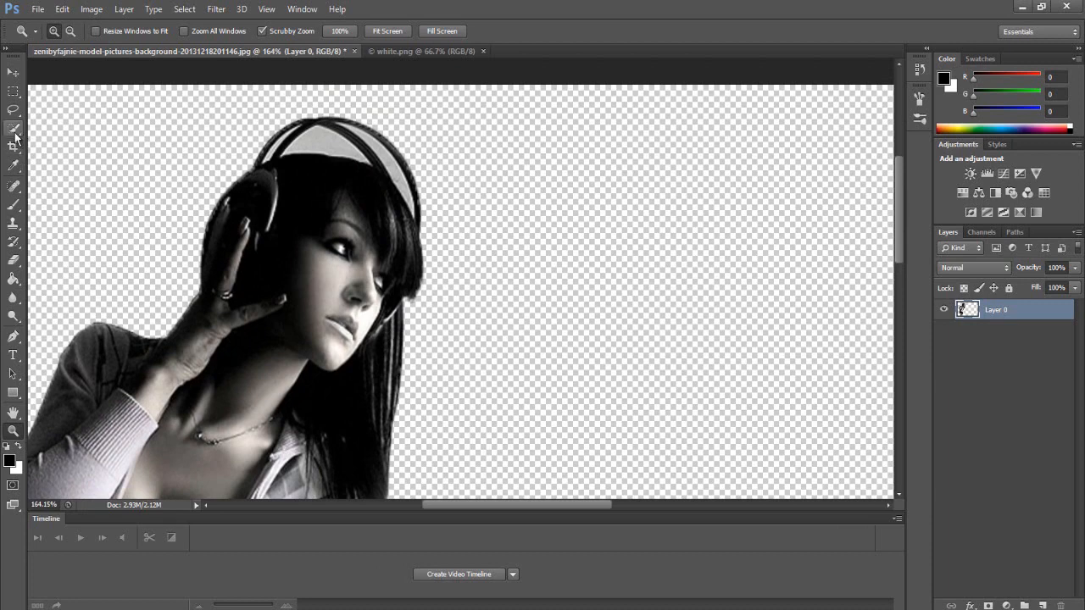
mouse_move(14, 132)
mouse_down()
mouse_move(50, 129)
mouse_move(60, 140)
mouse_up()
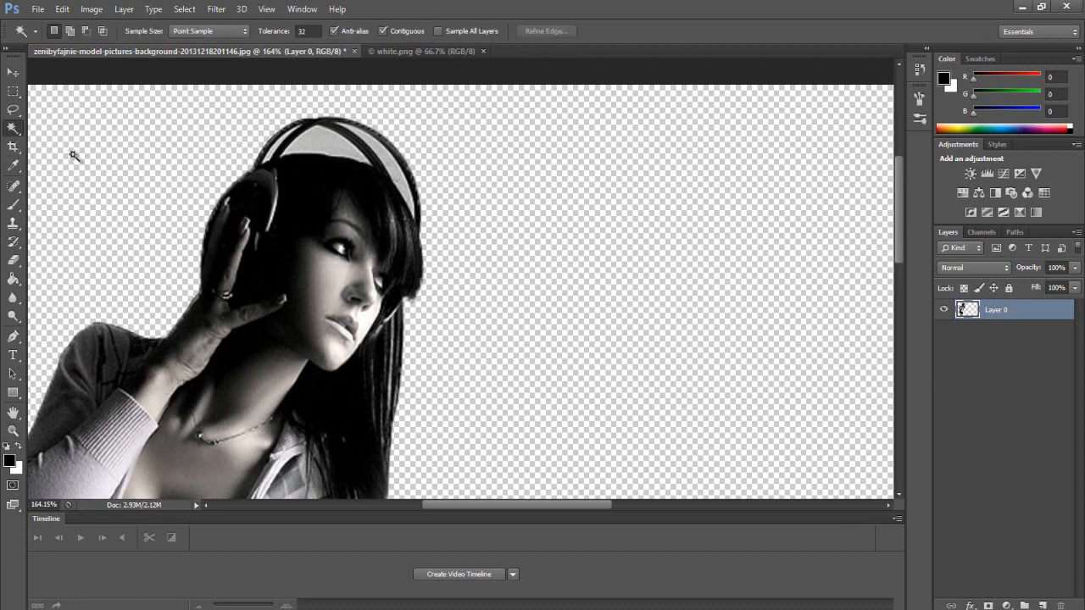
click(330, 144)
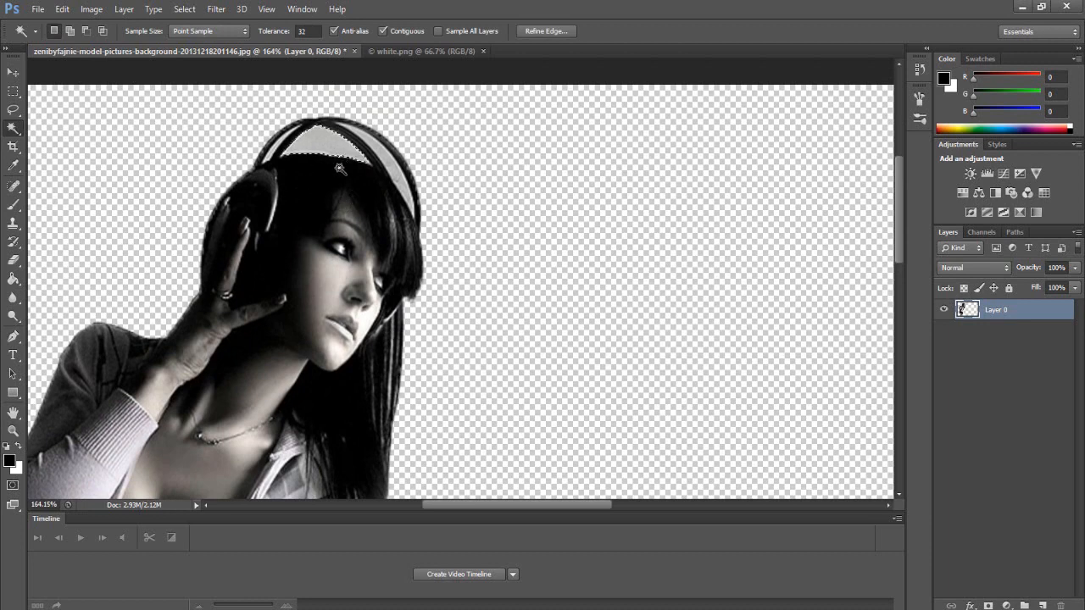
key(Delete)
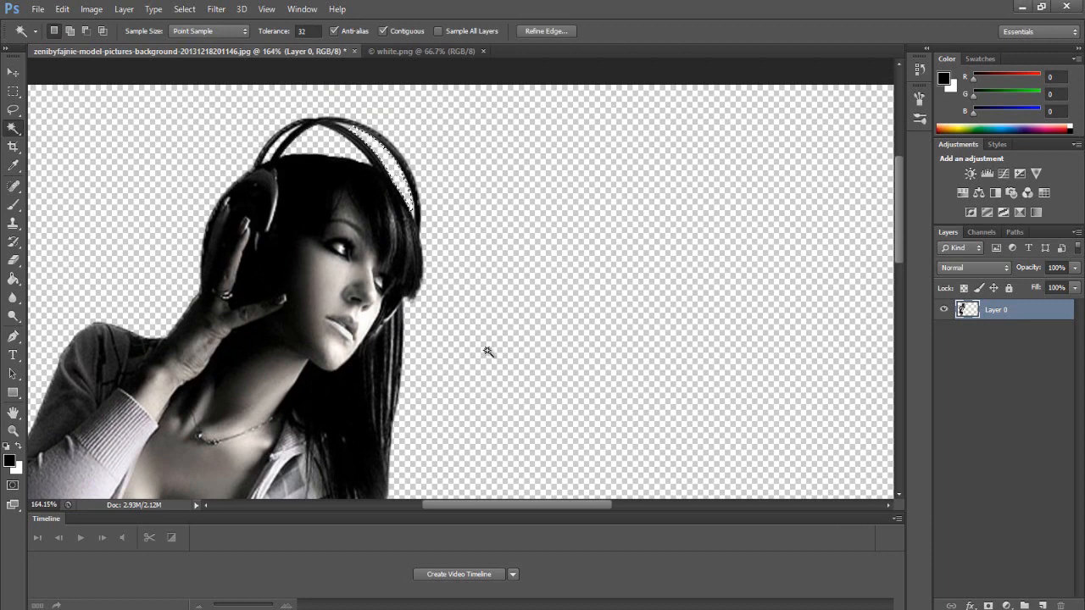
Step: Remove the leftover backdrop patches beside the shoulder, between the hair strands and between the thighs with the Magic Wand
scroll(446, 291, down, 5)
scroll(442, 297, down, 2)
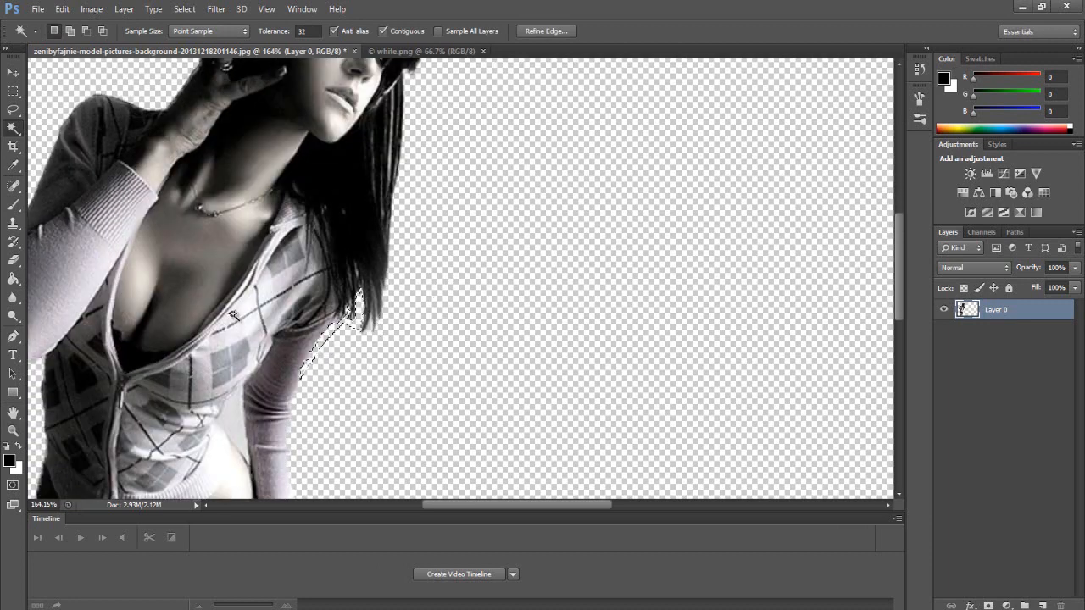
click(390, 163)
click(392, 145)
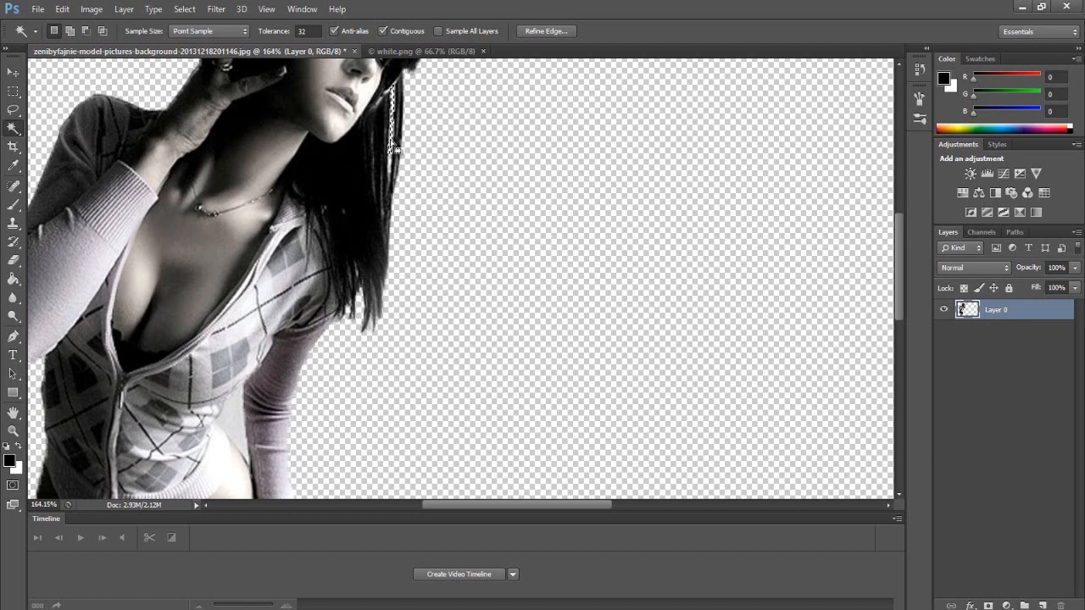
click(390, 176)
scroll(516, 256, down, 10)
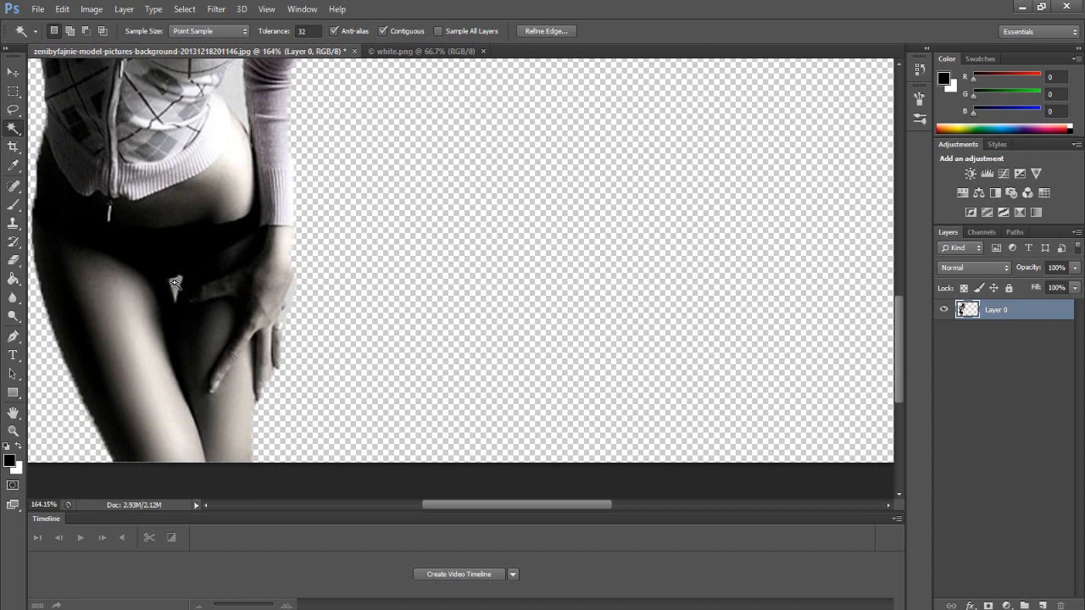
scroll(175, 287, up, 2)
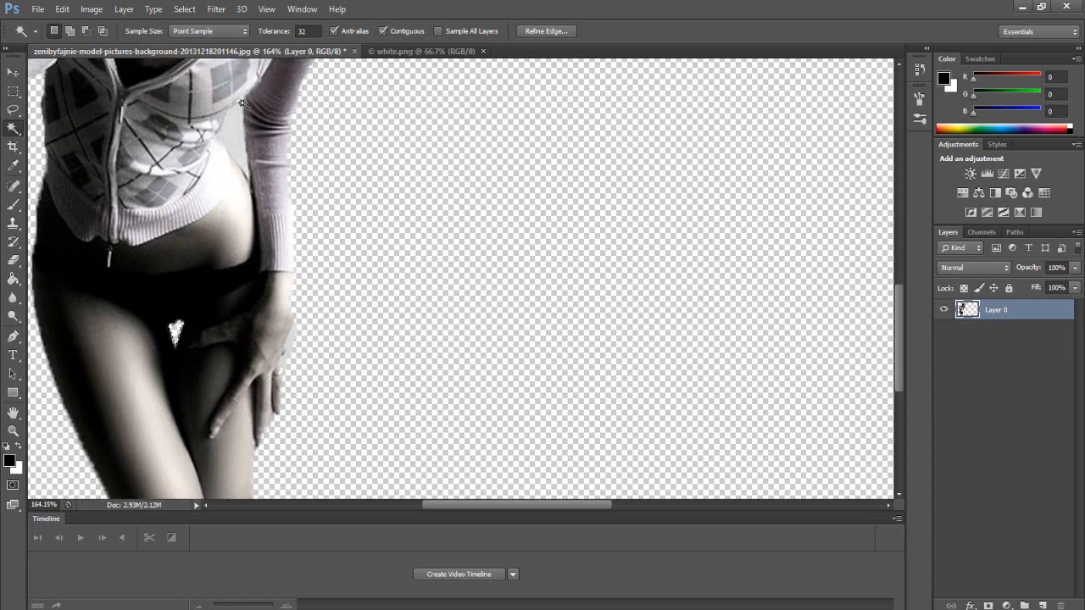
click(242, 157)
scroll(243, 157, up, 2)
scroll(244, 157, up, 2)
key(ctrl+d)
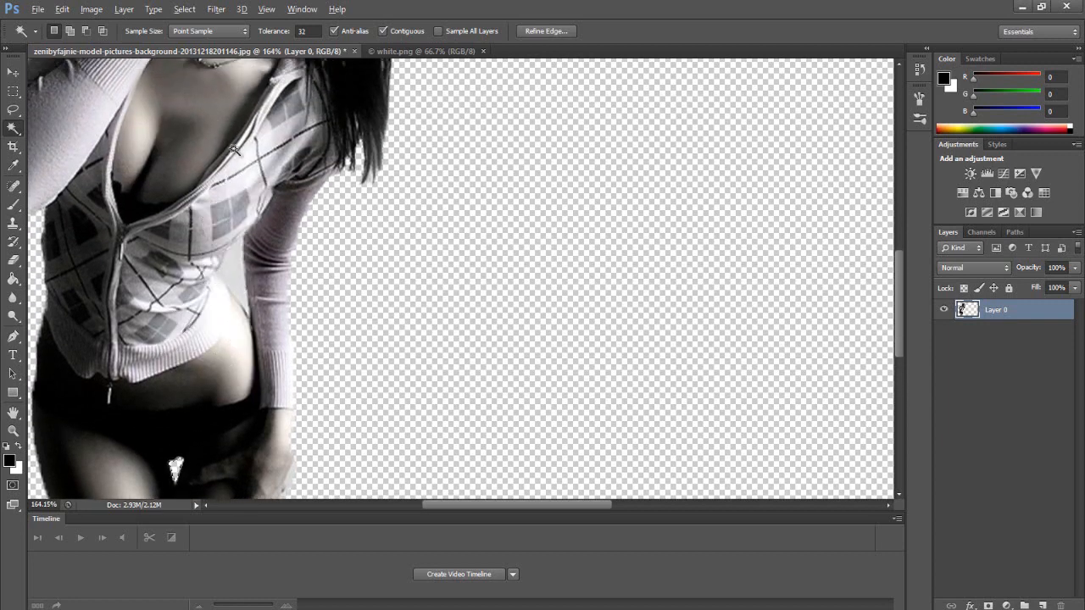
scroll(233, 238, up, 1)
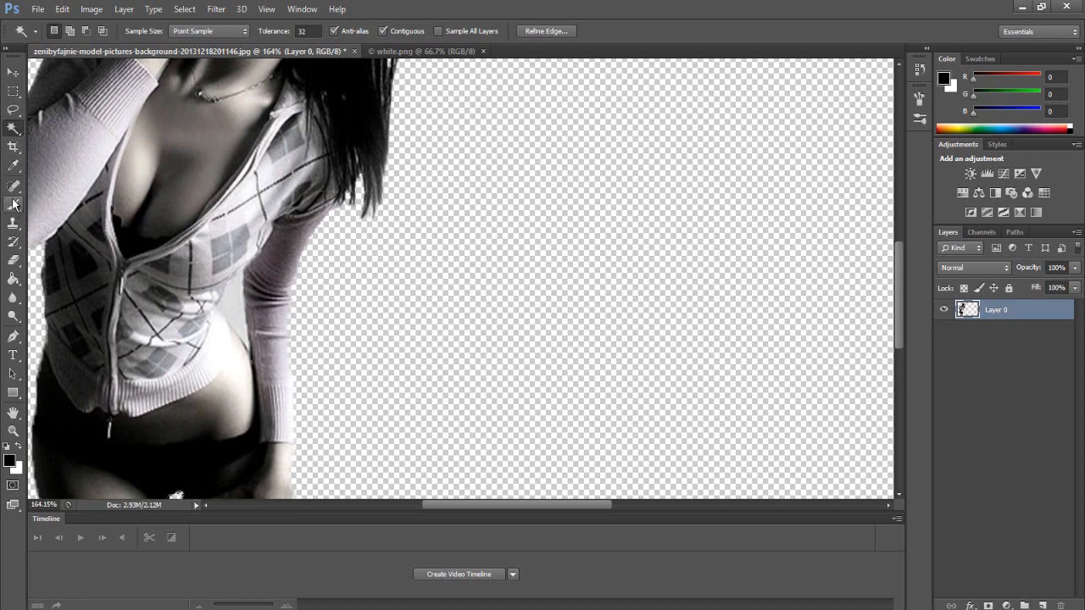
click(13, 72)
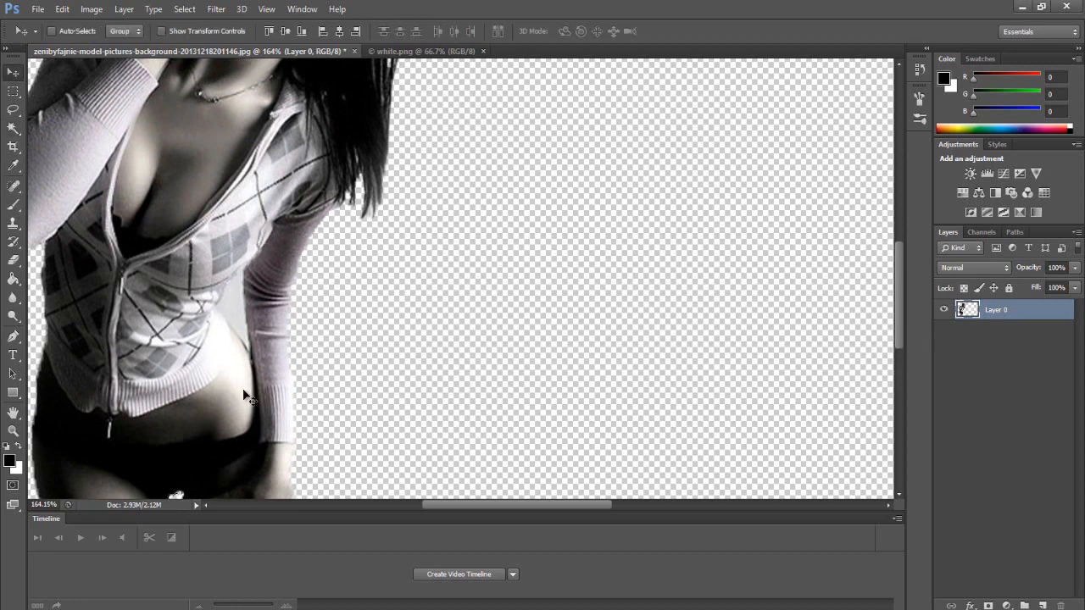
Step: Outline the backdrop gap between the waist and the lowered arm with the Lasso and remove it
drag(12, 109, 51, 109)
mouse_move(251, 352)
mouse_down()
mouse_move(240, 275)
mouse_move(219, 306)
mouse_move(246, 352)
mouse_move(243, 298)
mouse_up()
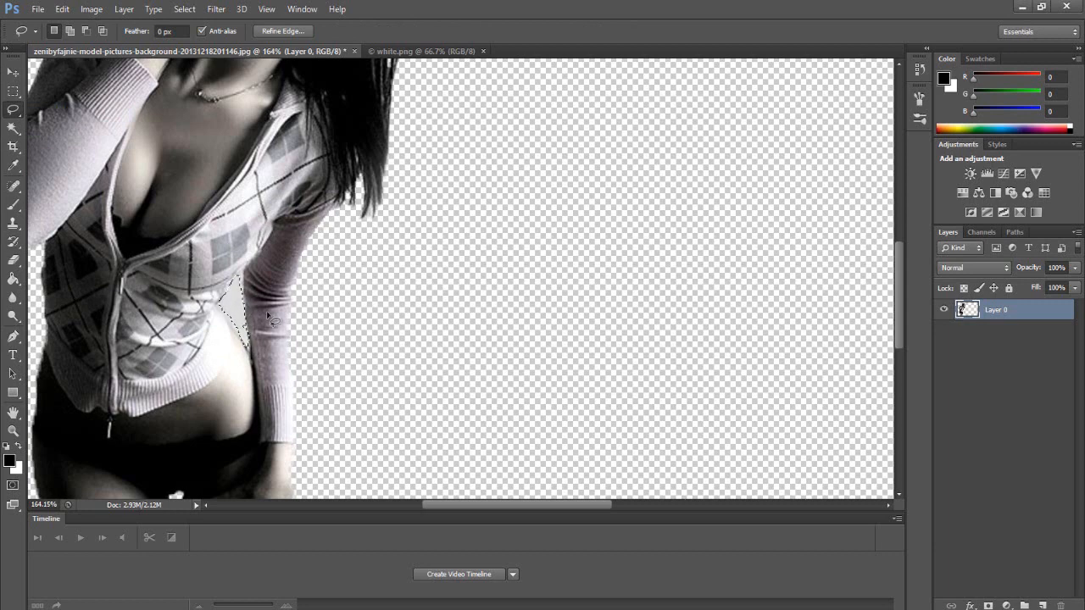
click(62, 9)
click(78, 106)
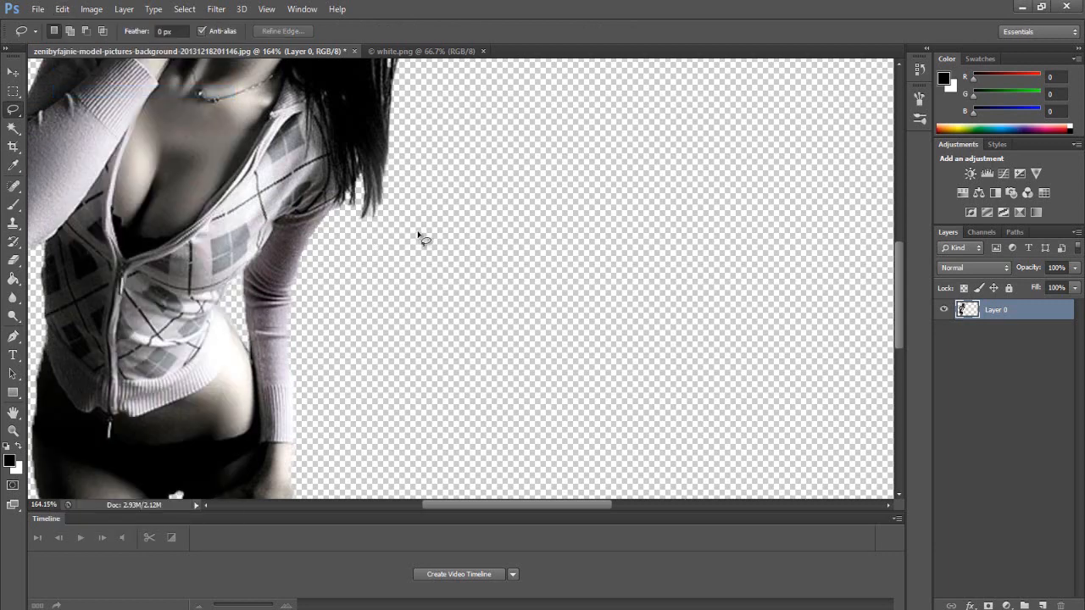
Step: Set the Eraser to the hard round brush preset of 18 px with 100% hardness
click(14, 261)
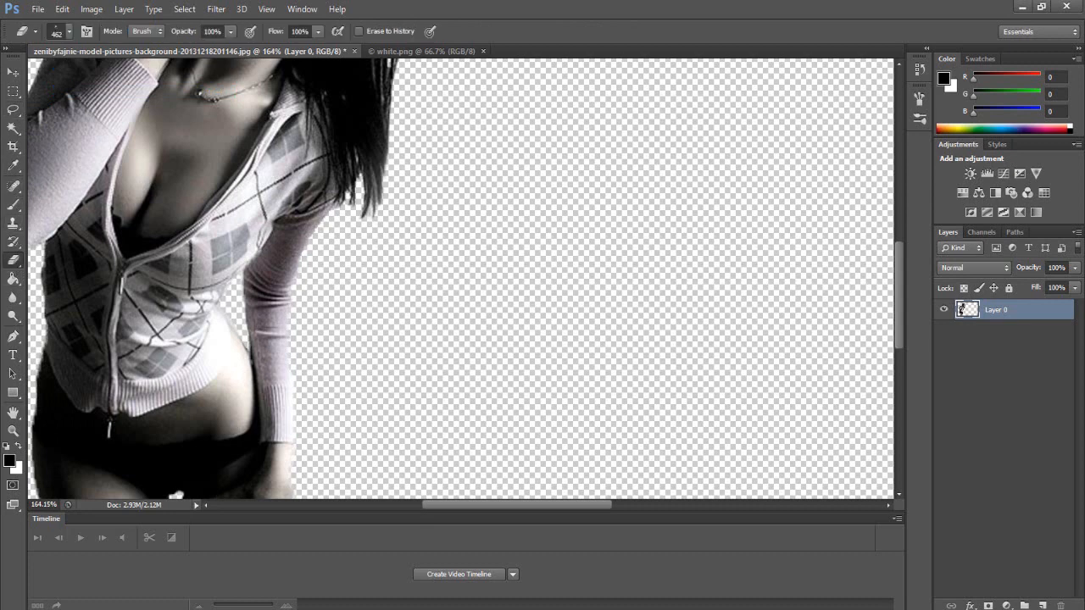
right_click(582, 211)
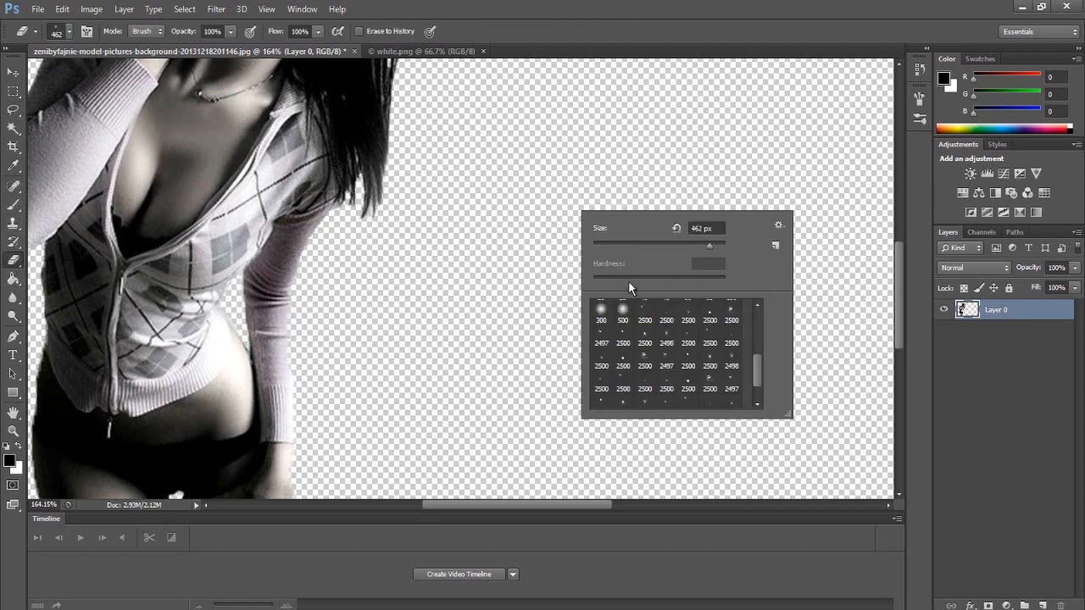
drag(757, 370, 754, 327)
click(687, 339)
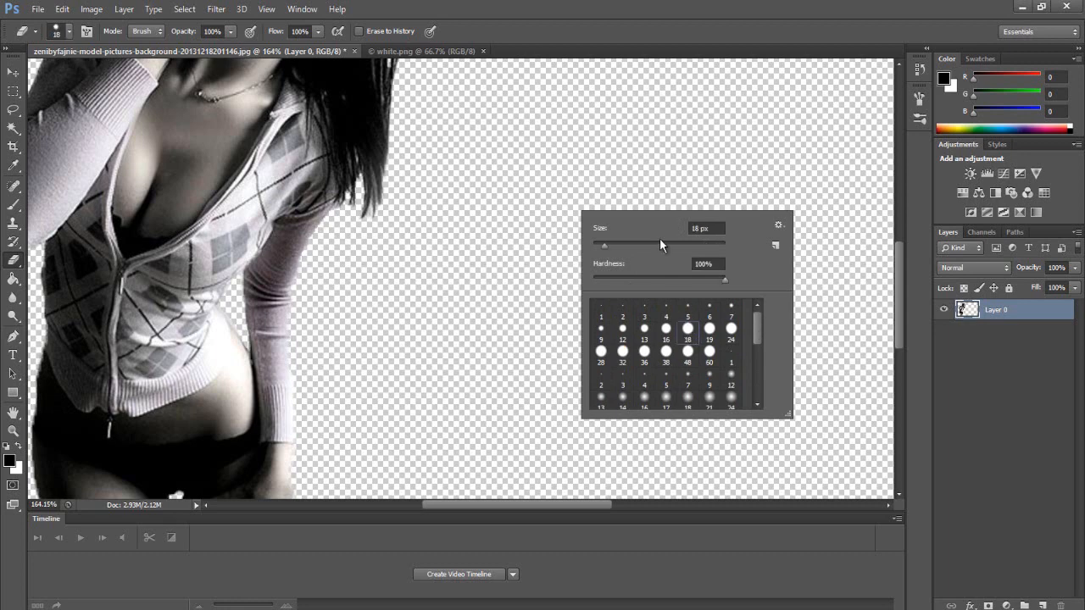
click(537, 237)
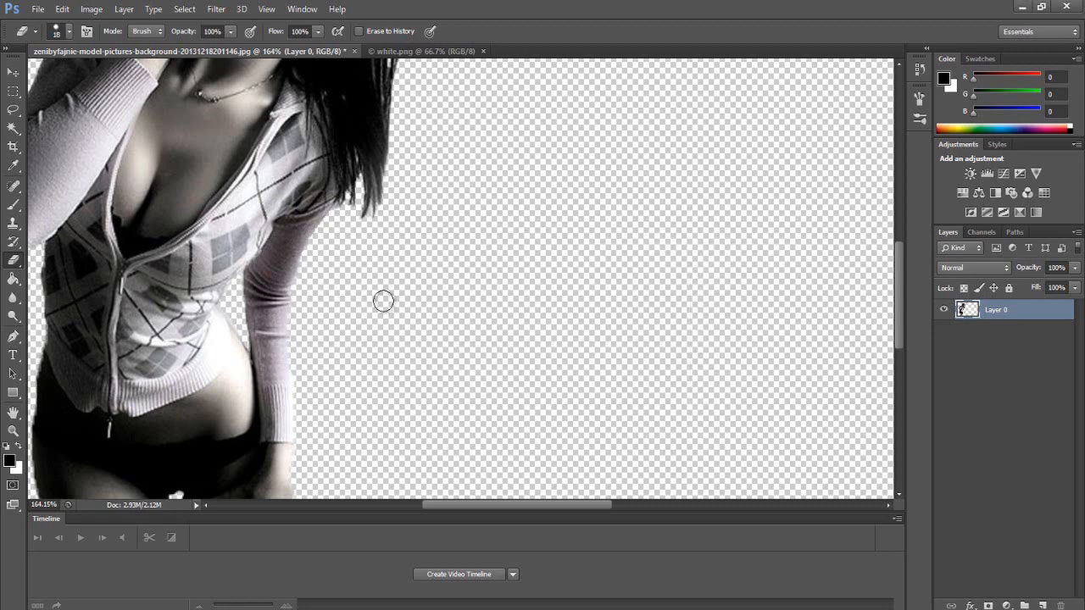
Step: Reduce the Eraser brush size to 10 px
right_click(233, 316)
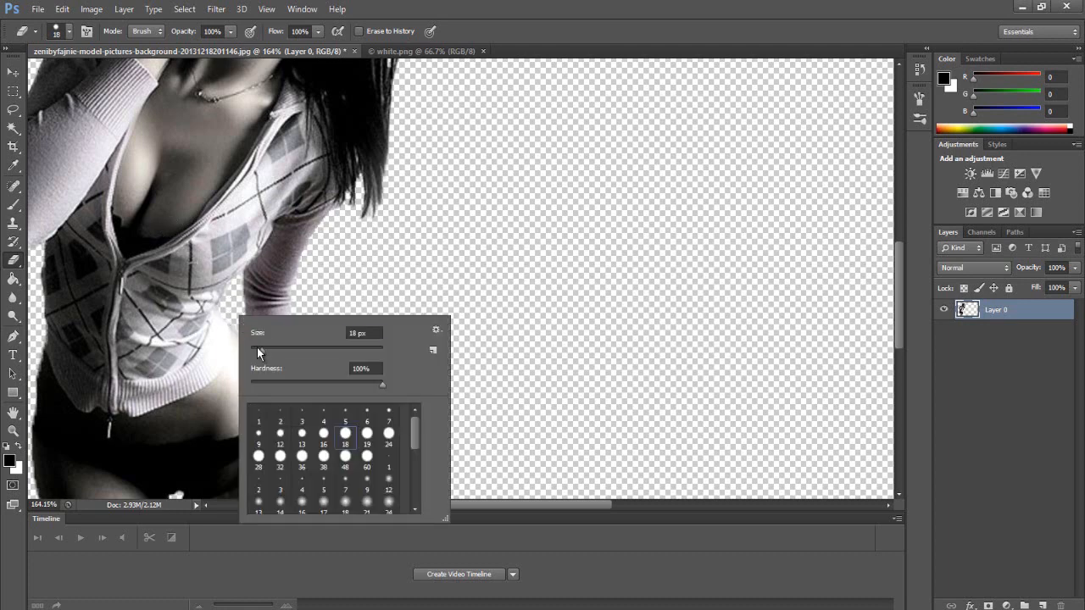
click(257, 348)
click(316, 289)
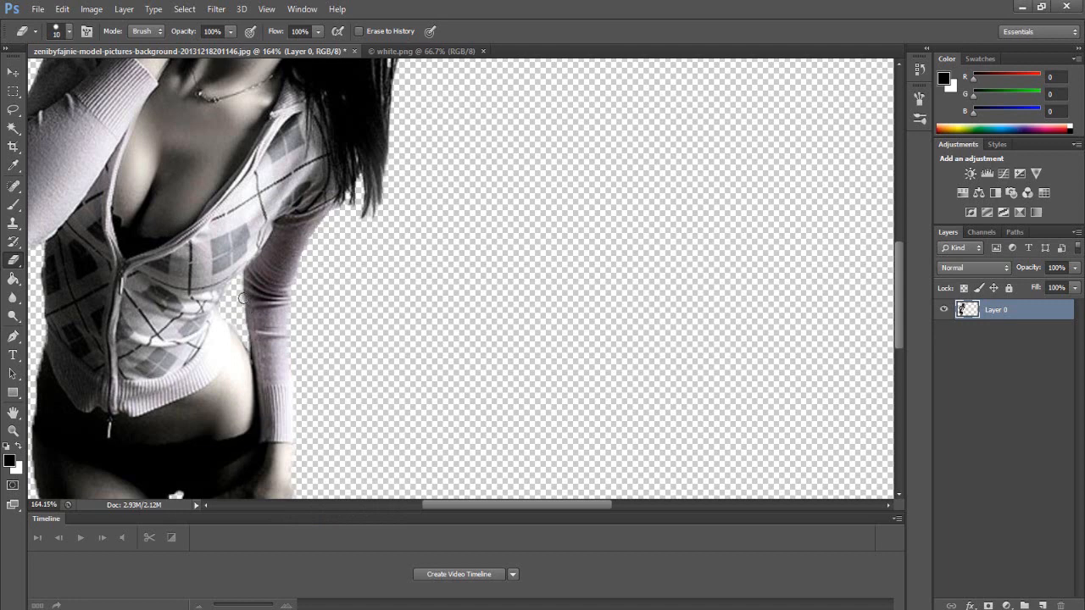
Step: Select the entire canvas of the cutout image
click(13, 72)
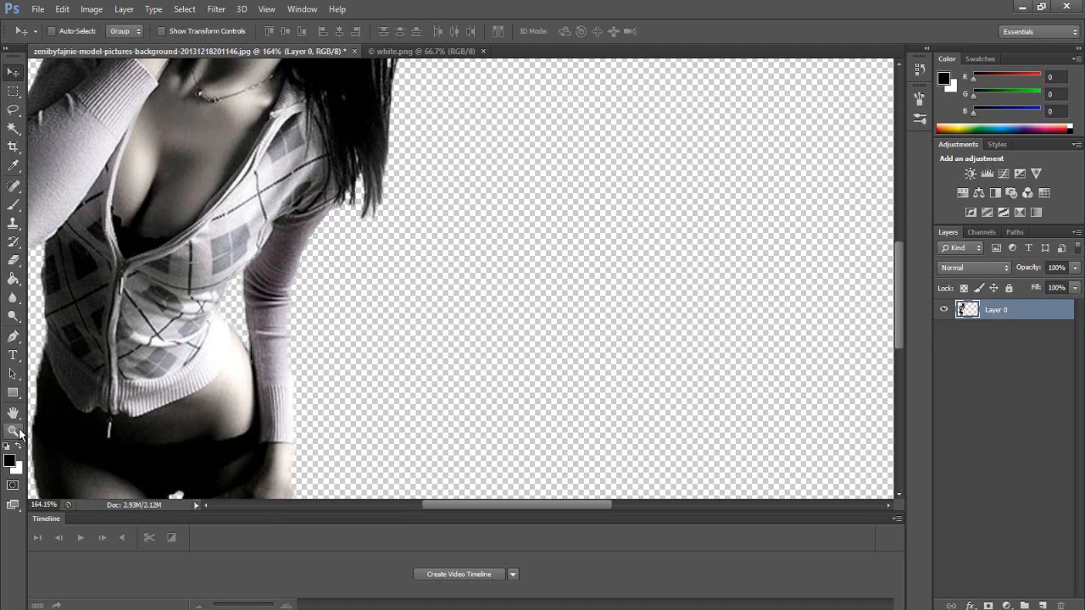
click(13, 431)
drag(456, 437, 400, 399)
drag(478, 373, 441, 368)
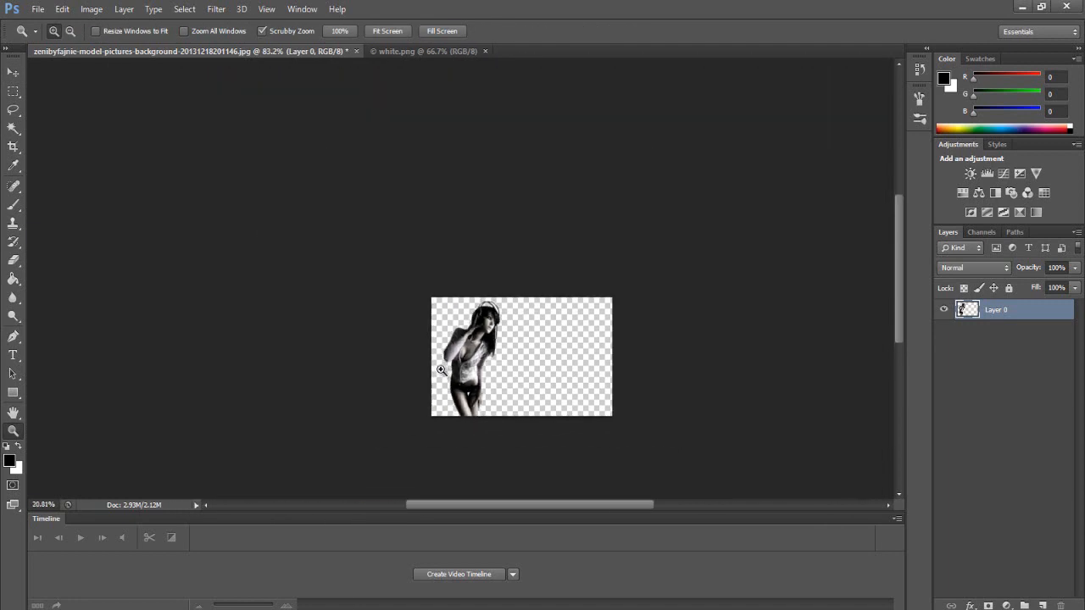
drag(475, 329, 523, 365)
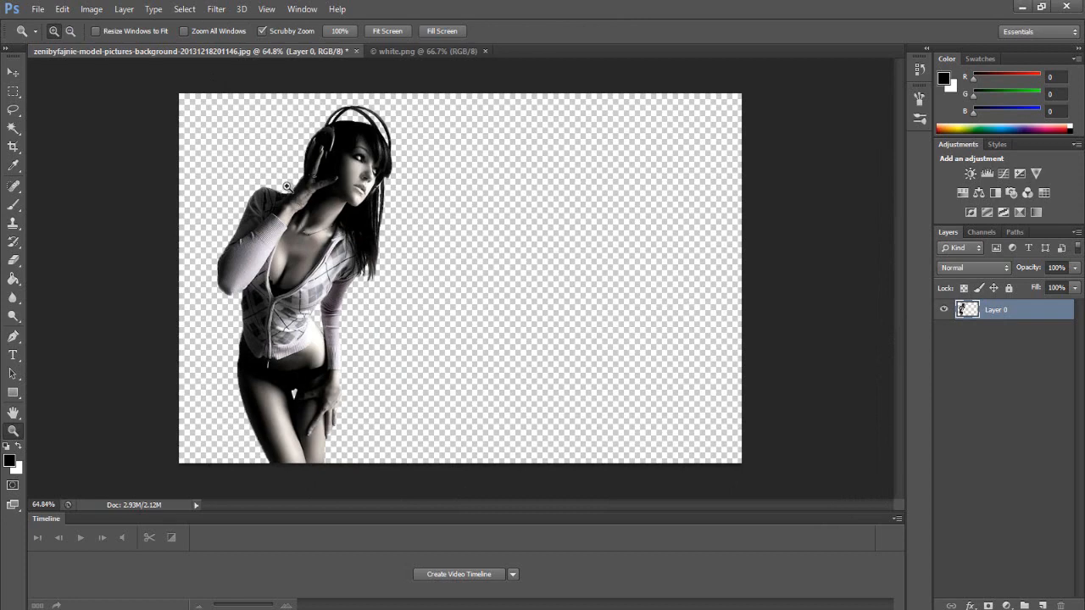
click(184, 8)
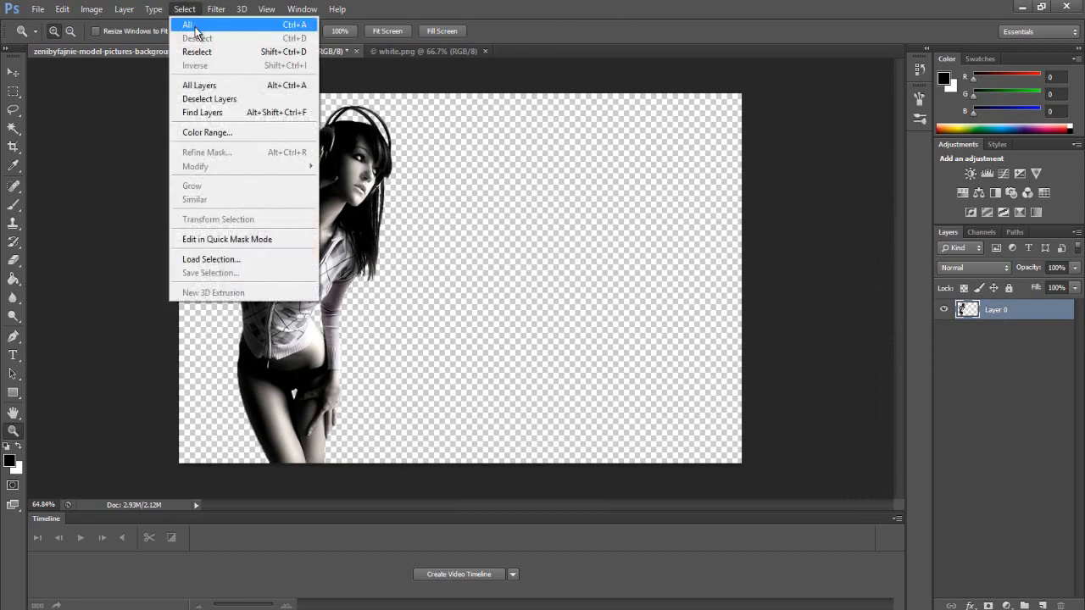
click(194, 26)
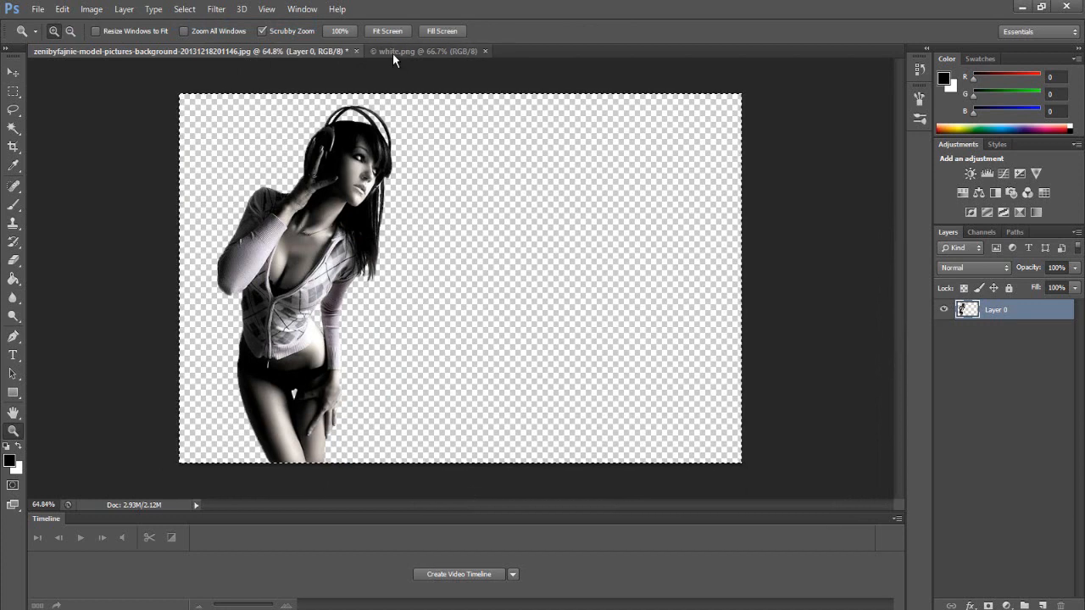
Step: Try pasting the clipboard contents into the white.png document, and undo the paste
click(391, 50)
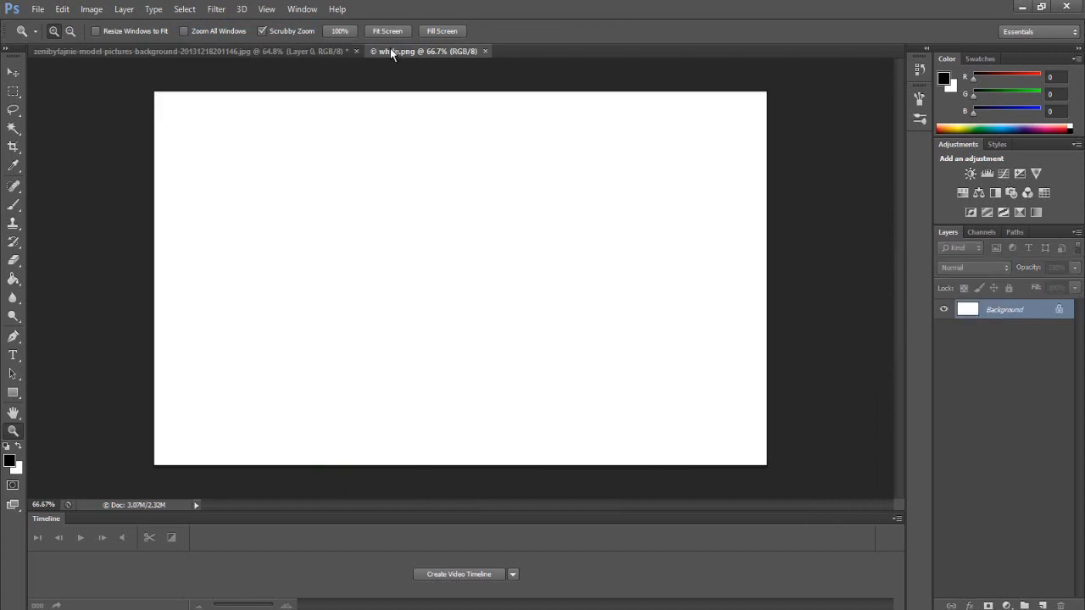
click(15, 75)
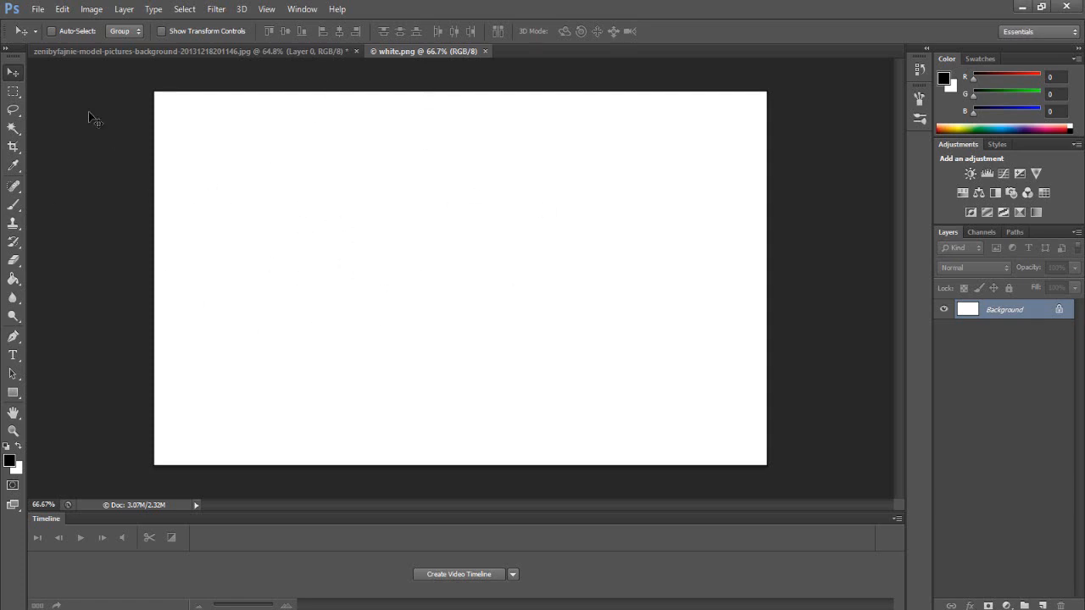
click(129, 53)
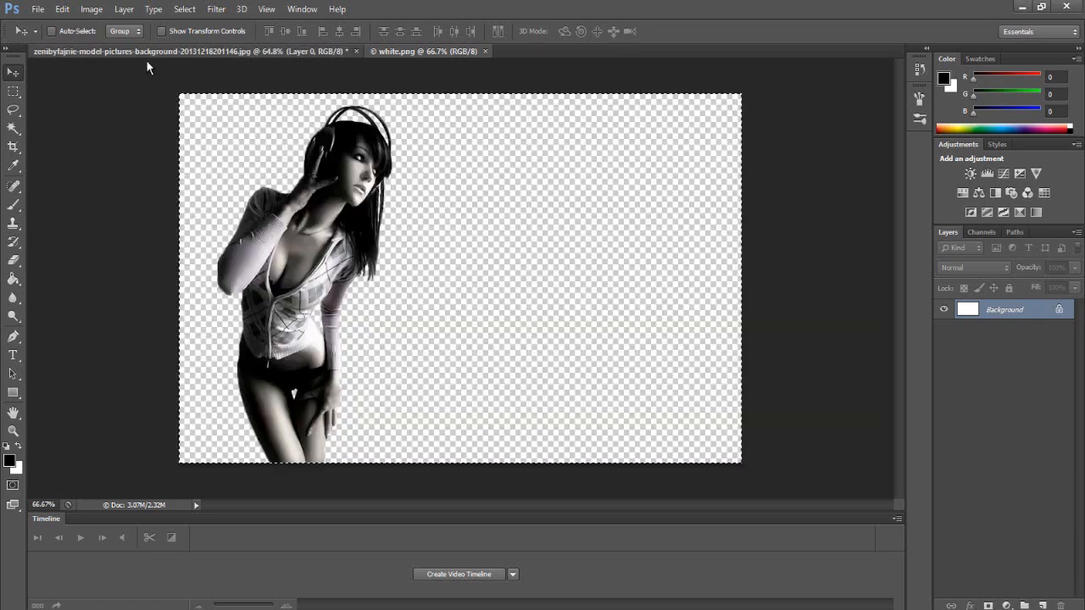
click(397, 52)
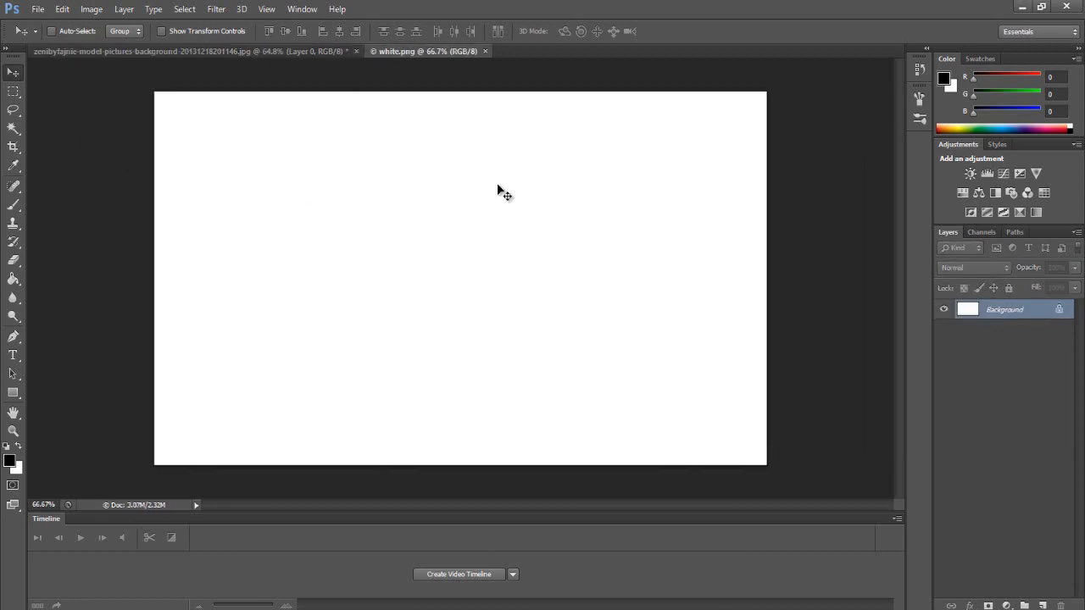
click(63, 10)
click(82, 128)
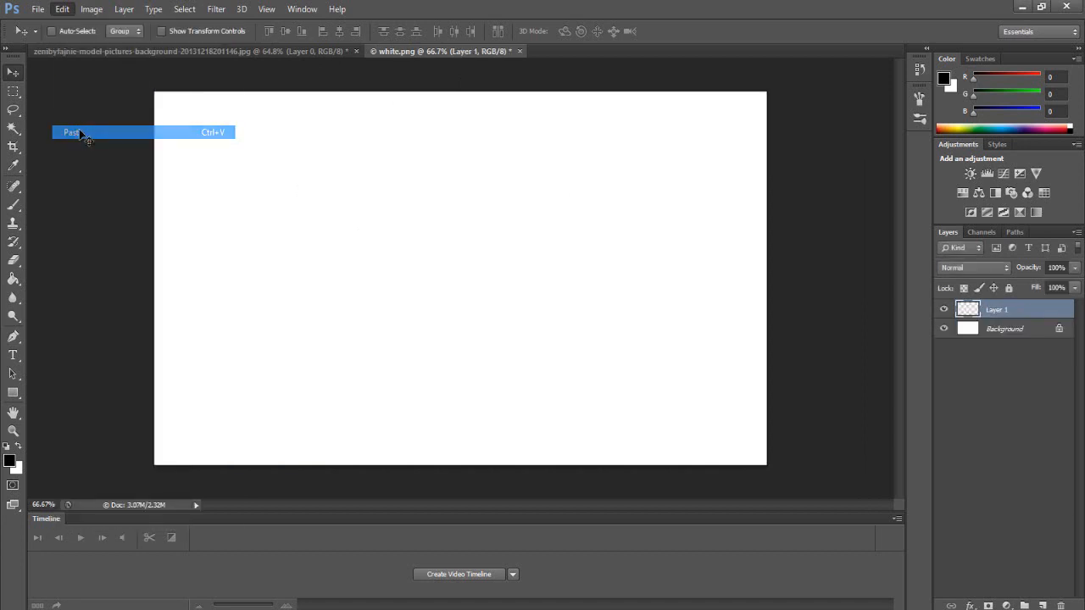
key(ctrl+z)
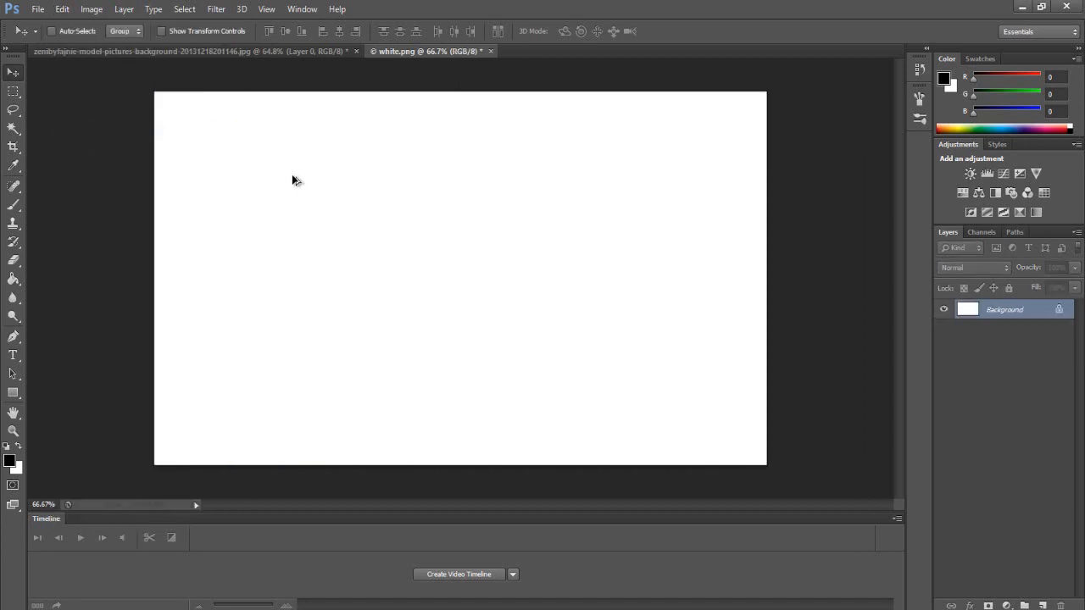
Step: Go back to the cutout image, select its whole canvas and copy it
click(263, 51)
click(185, 8)
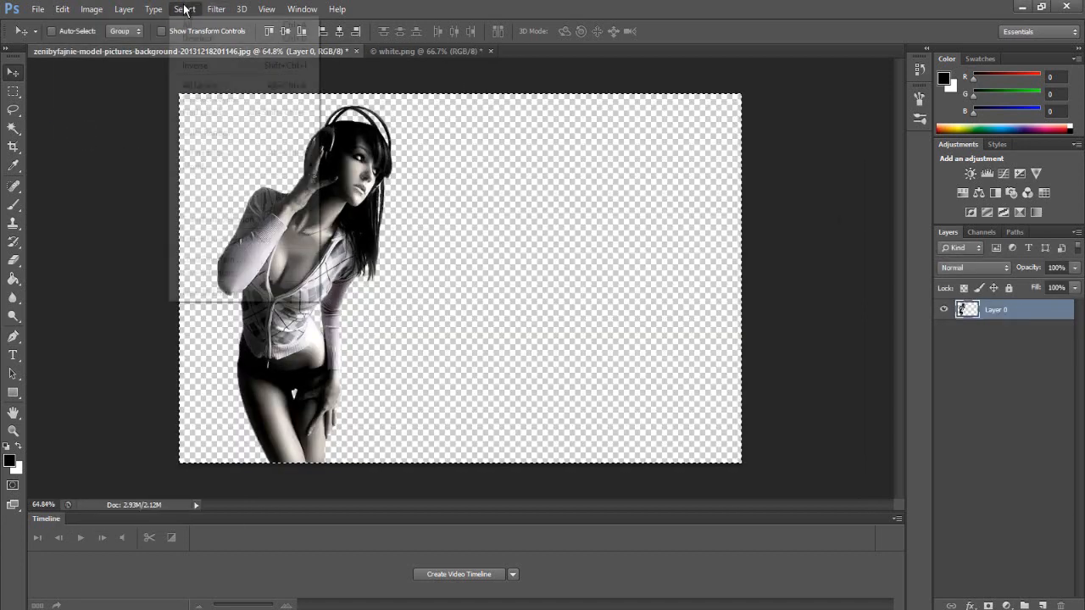
click(185, 25)
click(63, 9)
click(74, 105)
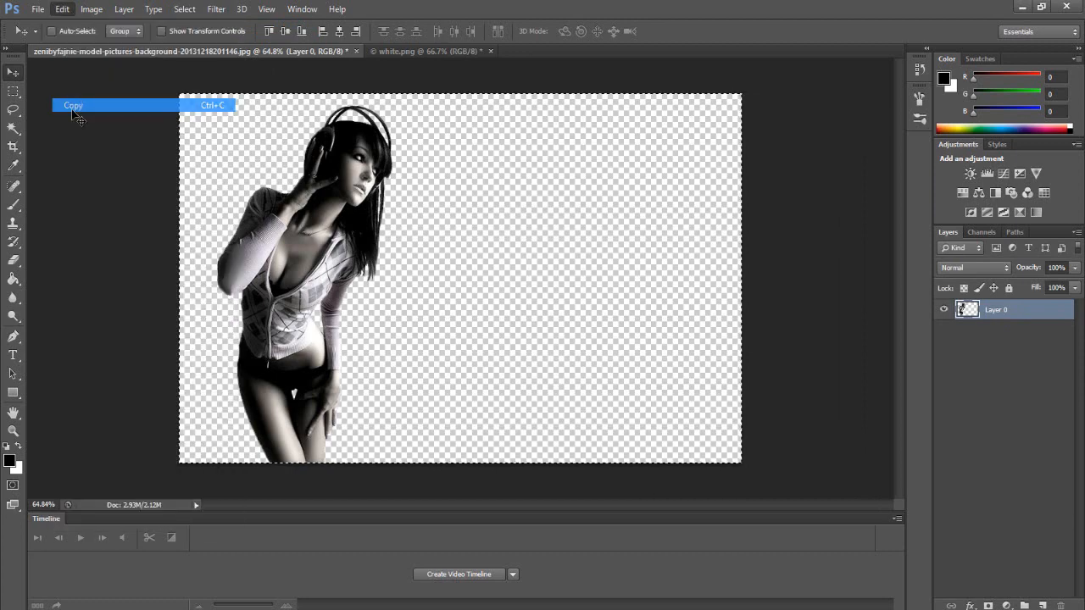
Step: Paste the cutout woman into white.png and move her to the left side of the white canvas
click(407, 55)
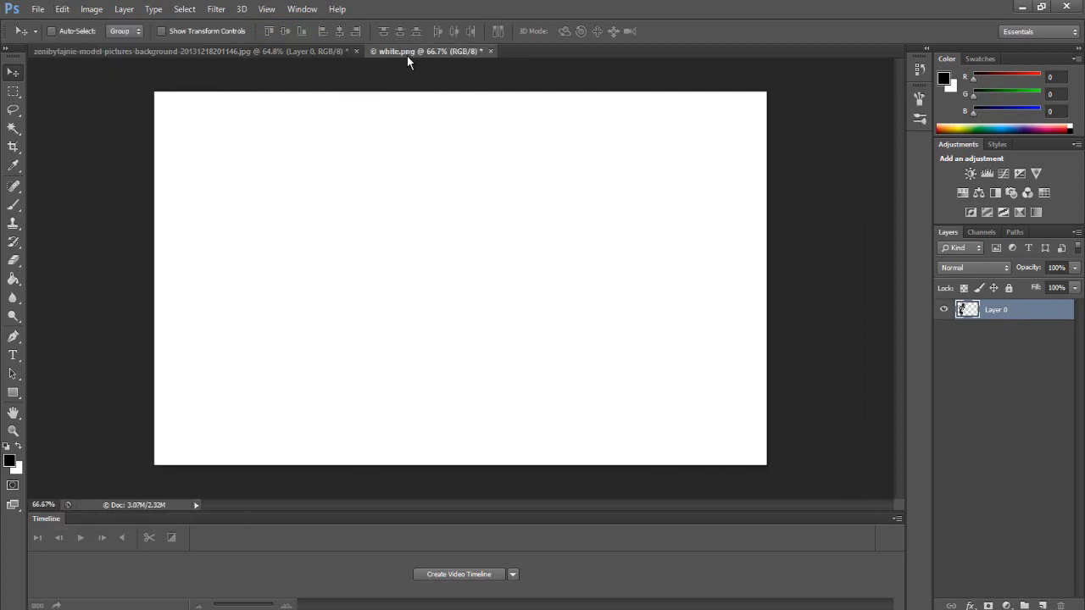
click(63, 9)
click(85, 131)
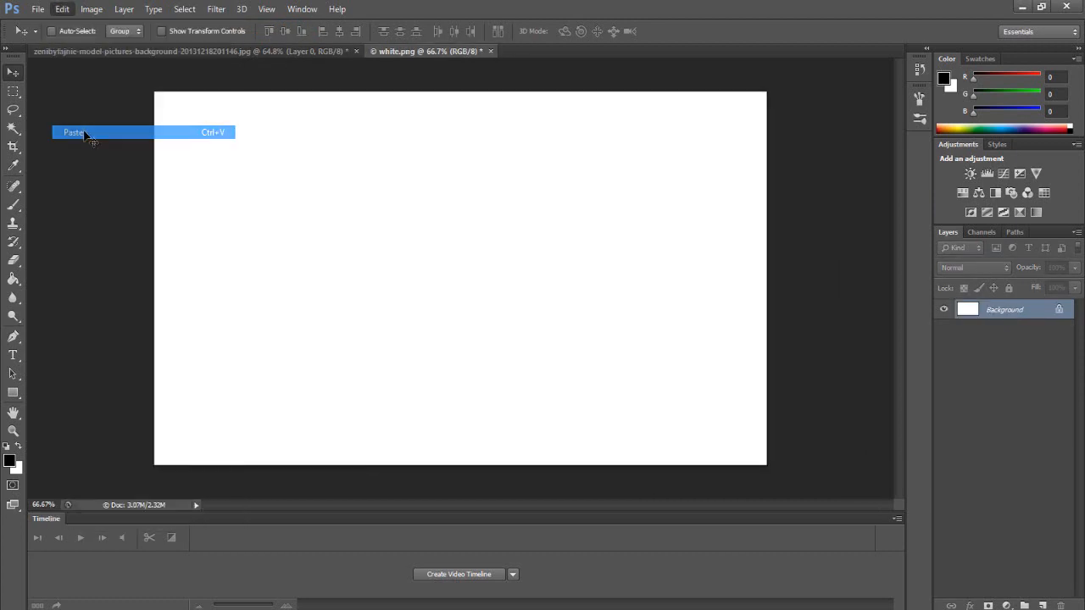
drag(462, 252, 263, 247)
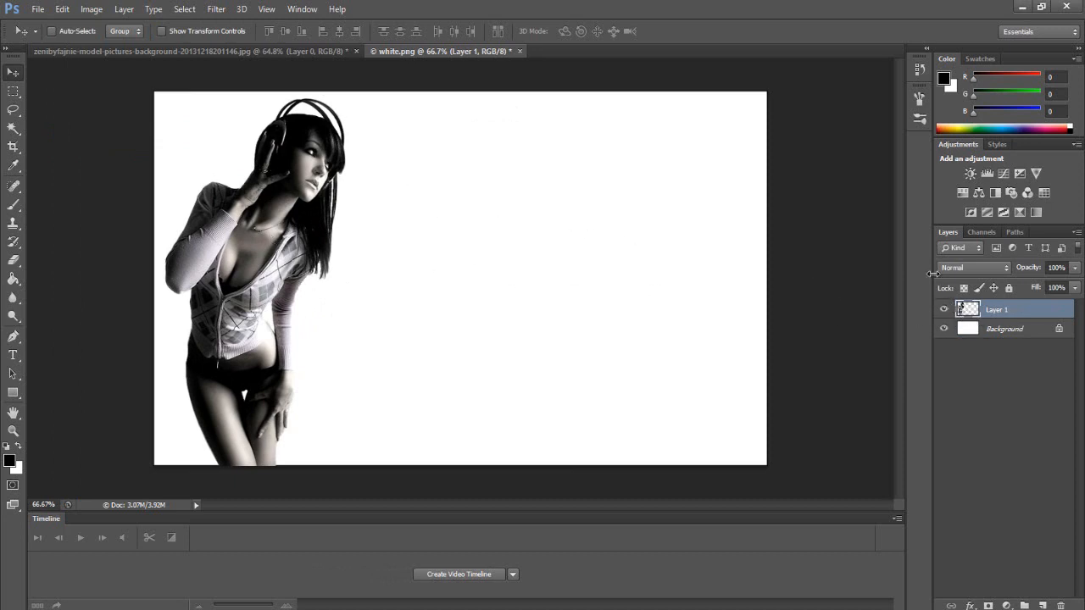
Step: Duplicate the figure's layer, and try shifting the original Layer 1 to the right and back behind the copy
key(ctrl+j)
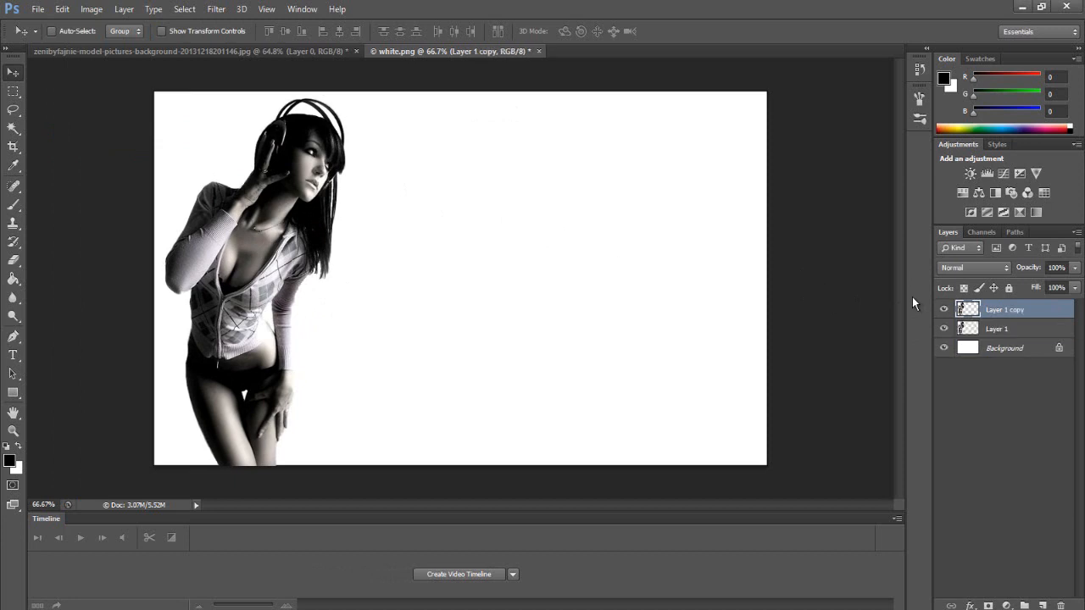
click(967, 330)
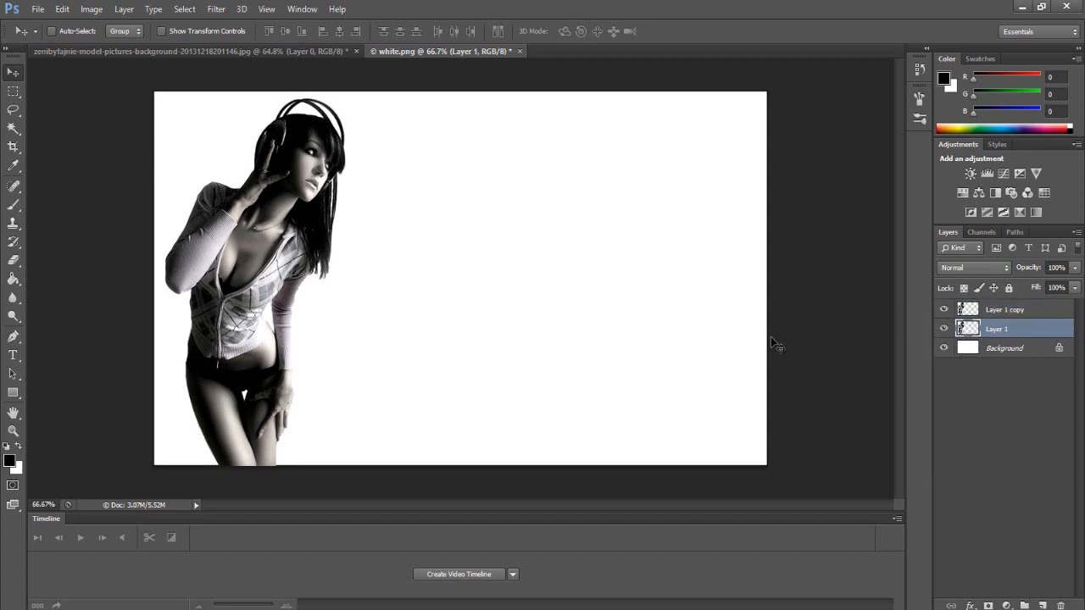
drag(245, 318, 282, 322)
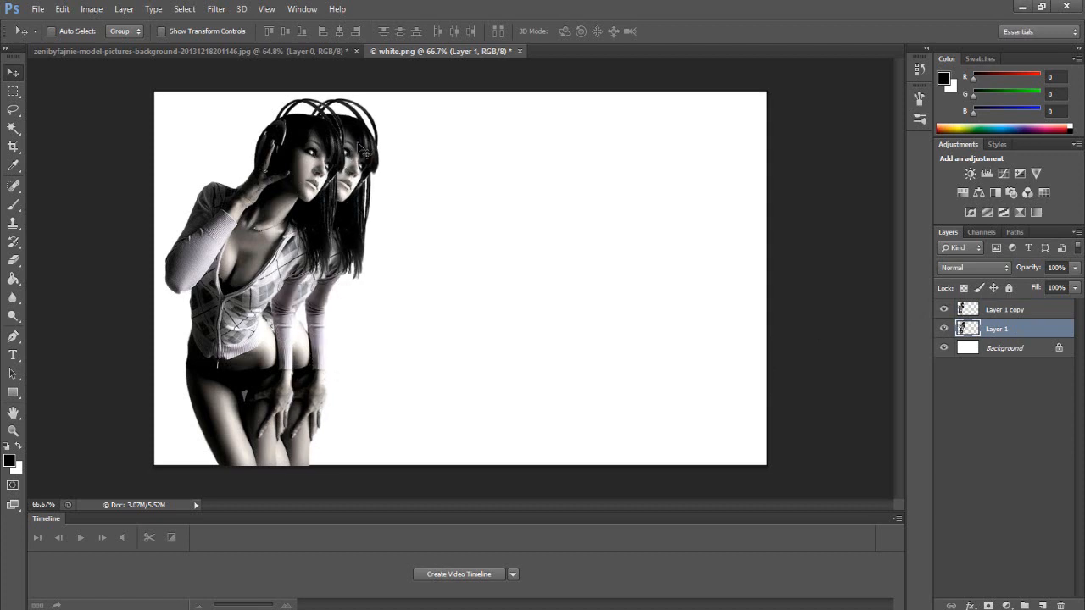
drag(322, 344, 286, 348)
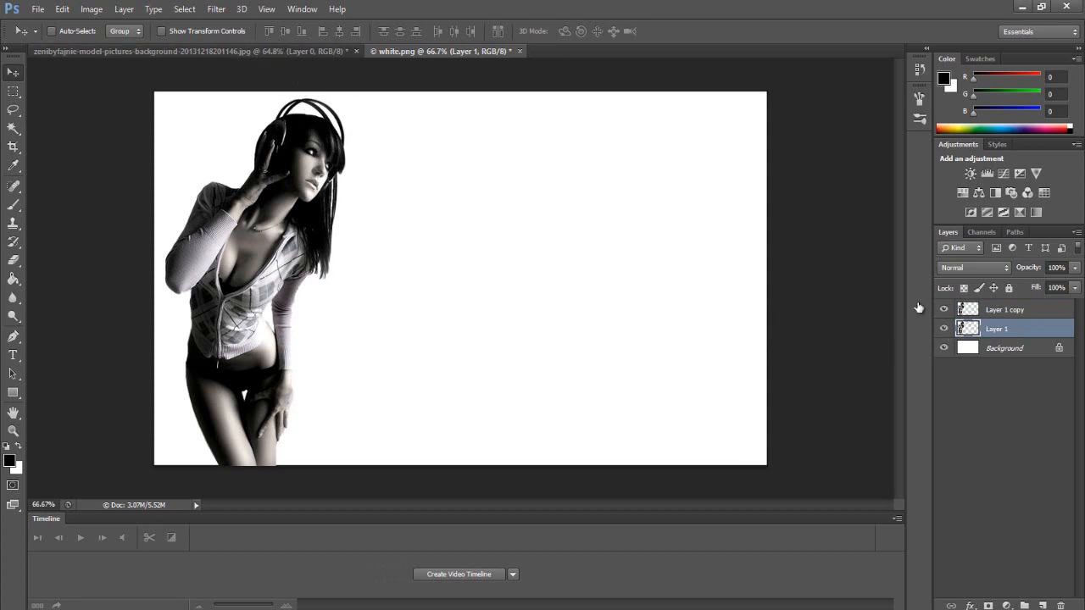
Step: Start the Liquify filter on Layer 1 and set its brush size to 161
click(217, 9)
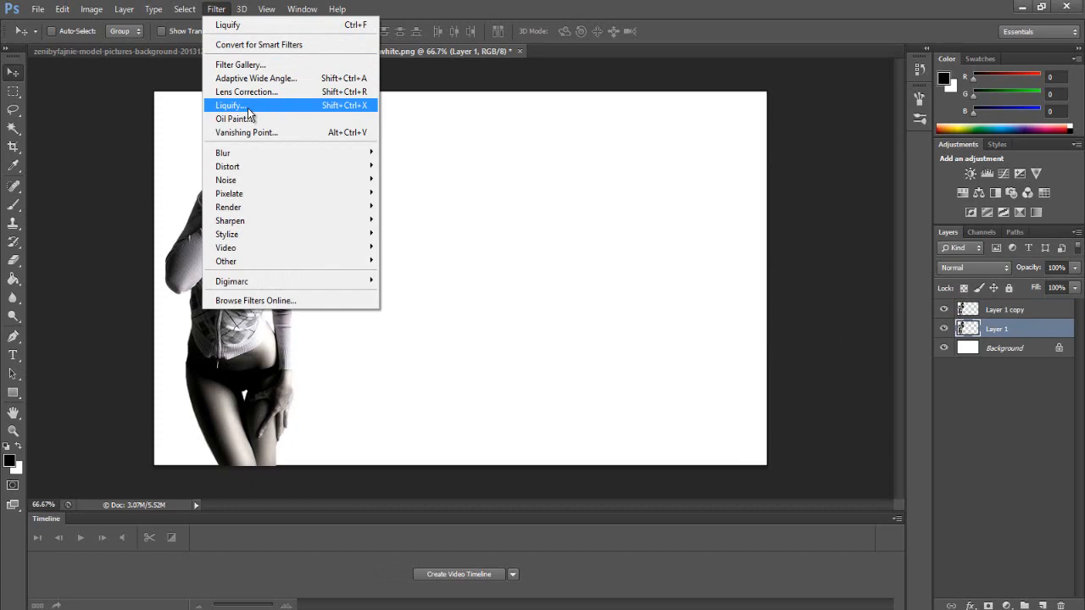
click(248, 108)
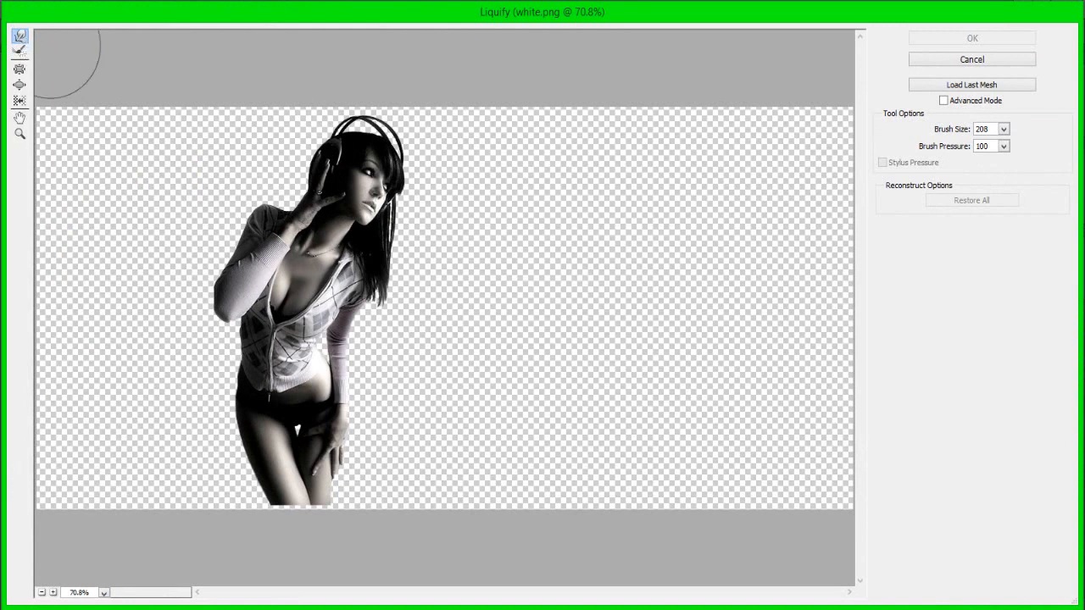
click(1003, 130)
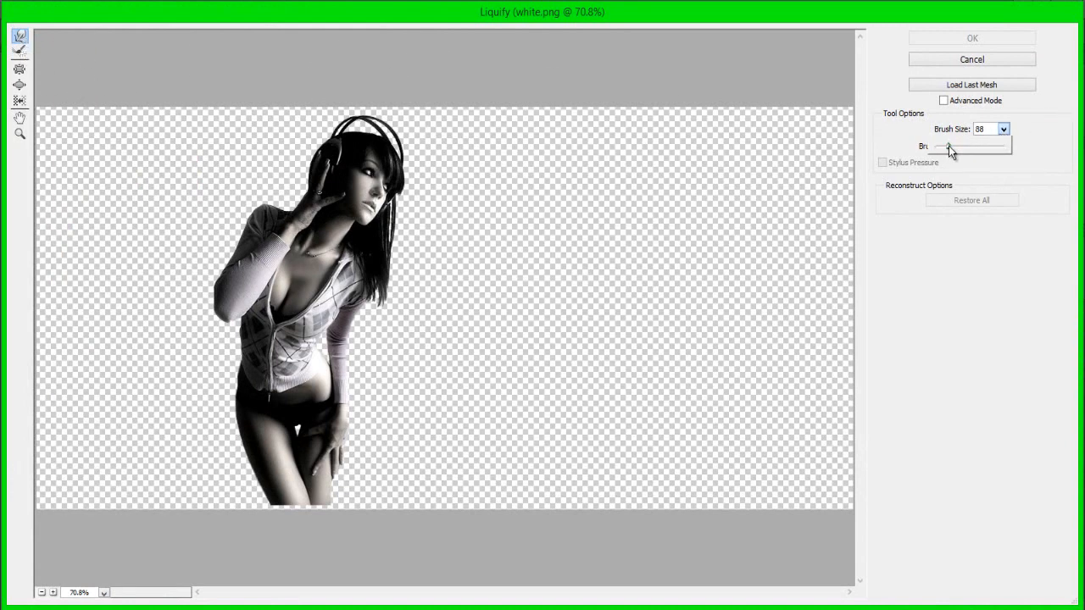
click(702, 204)
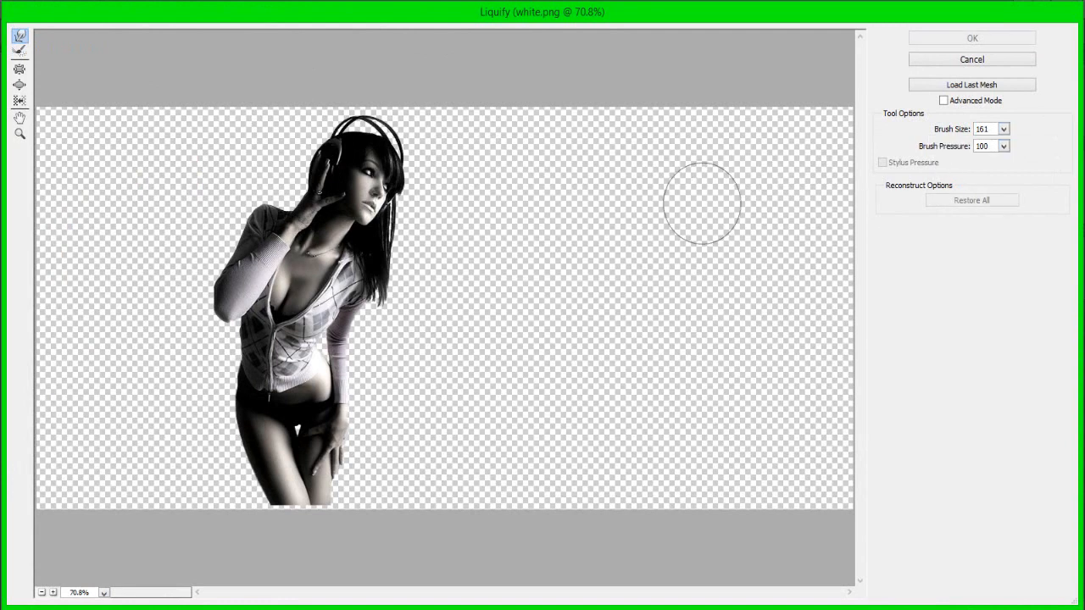
Step: Warp the face, hair and lowered arm on Layer 1 outward to the right with Liquify, and hide that layer
drag(702, 204, 669, 209)
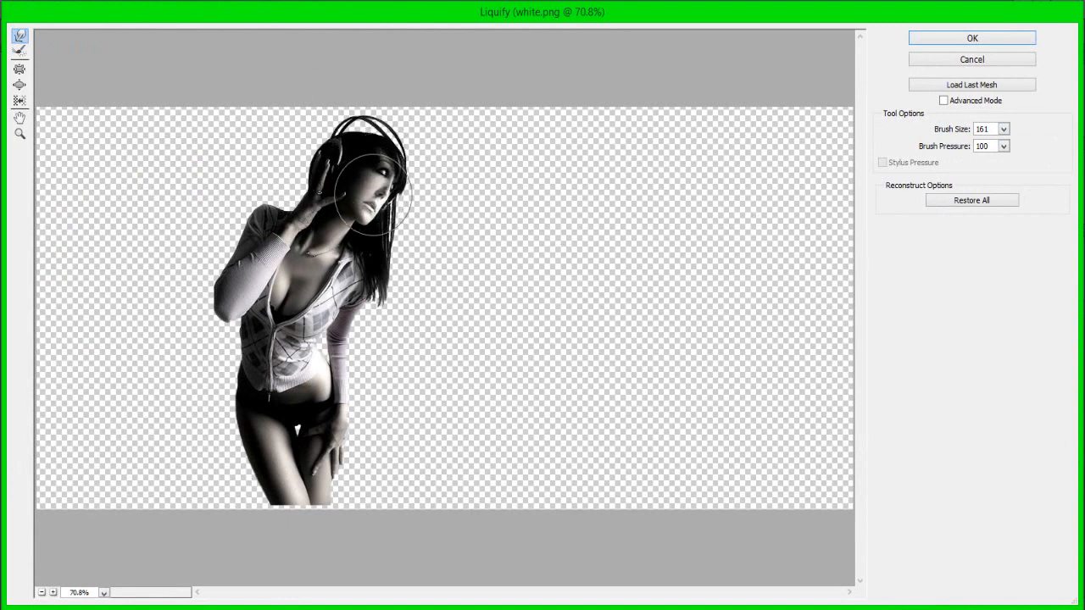
mouse_move(374, 195)
mouse_down()
mouse_move(397, 166)
mouse_move(424, 168)
mouse_up()
mouse_move(405, 208)
mouse_down()
mouse_move(415, 232)
mouse_move(368, 251)
mouse_move(373, 322)
mouse_move(345, 339)
mouse_move(347, 372)
mouse_move(374, 376)
mouse_move(376, 388)
mouse_move(358, 397)
mouse_move(356, 425)
mouse_move(374, 426)
mouse_move(357, 424)
mouse_move(355, 407)
mouse_move(378, 339)
mouse_move(382, 264)
mouse_move(417, 194)
mouse_move(400, 138)
mouse_up()
mouse_move(346, 285)
mouse_down()
mouse_move(336, 347)
mouse_move(367, 337)
mouse_move(314, 331)
mouse_move(344, 365)
mouse_move(341, 394)
mouse_move(364, 372)
mouse_up()
click(971, 36)
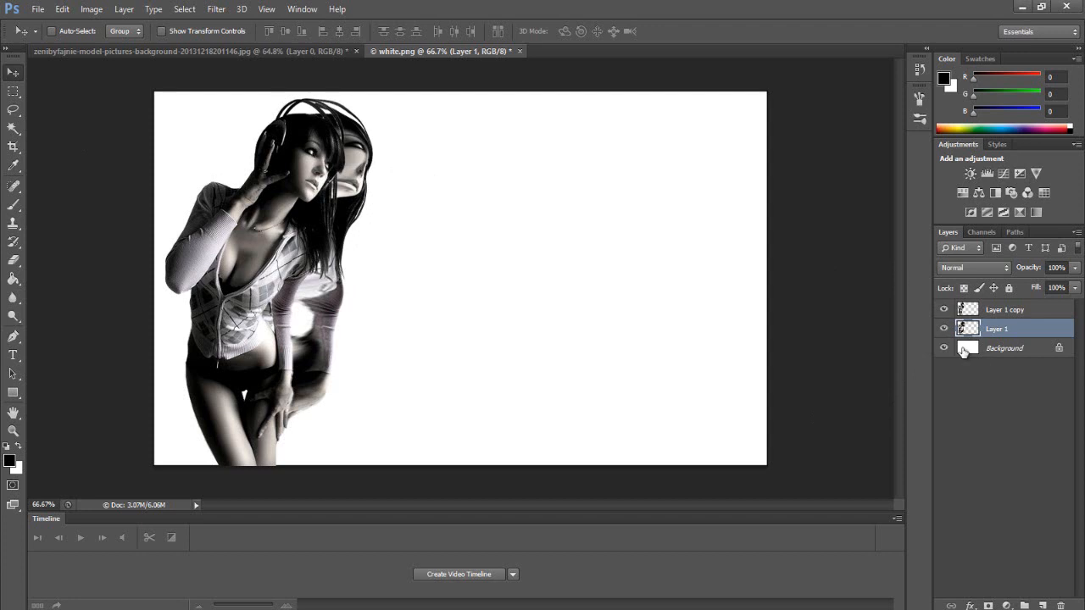
click(944, 330)
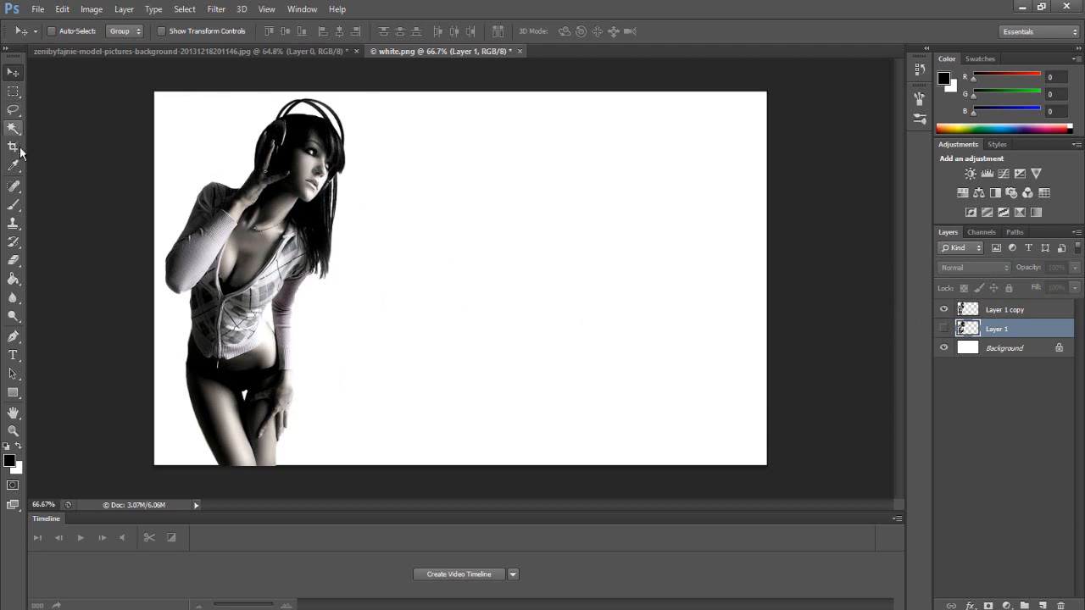
Step: Set the Eraser to the 2500 px textured brush preset in the same row as the 300 and 500 px brushes
click(15, 261)
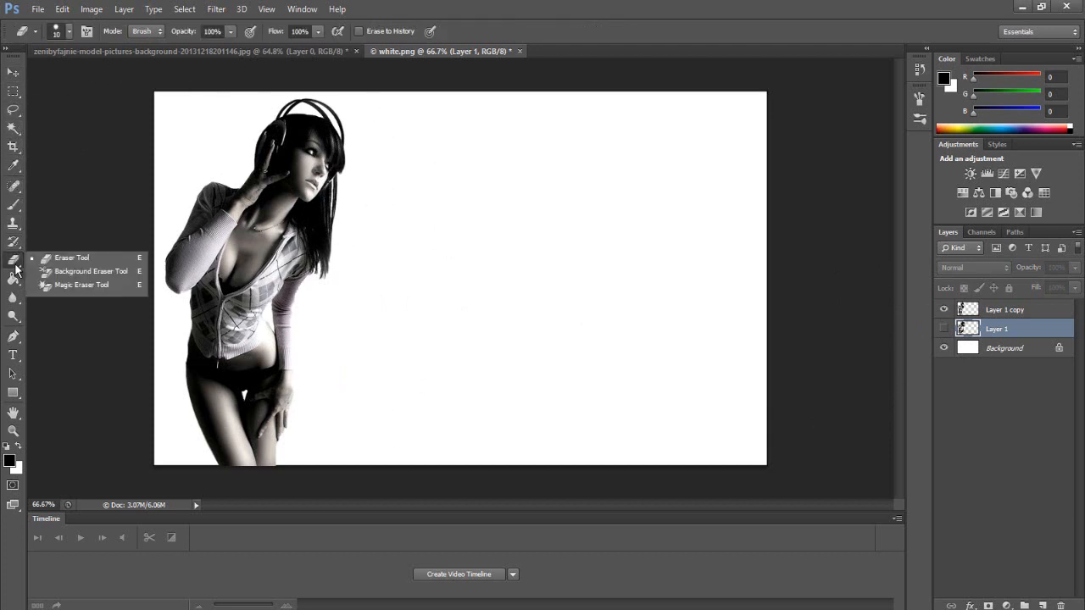
click(71, 258)
click(64, 35)
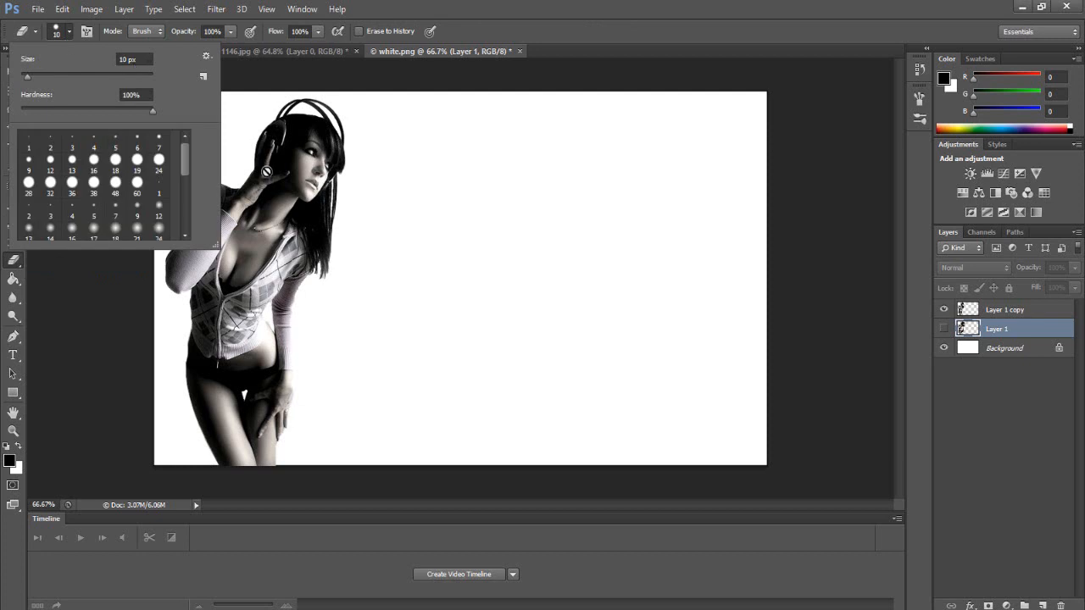
drag(183, 161, 184, 199)
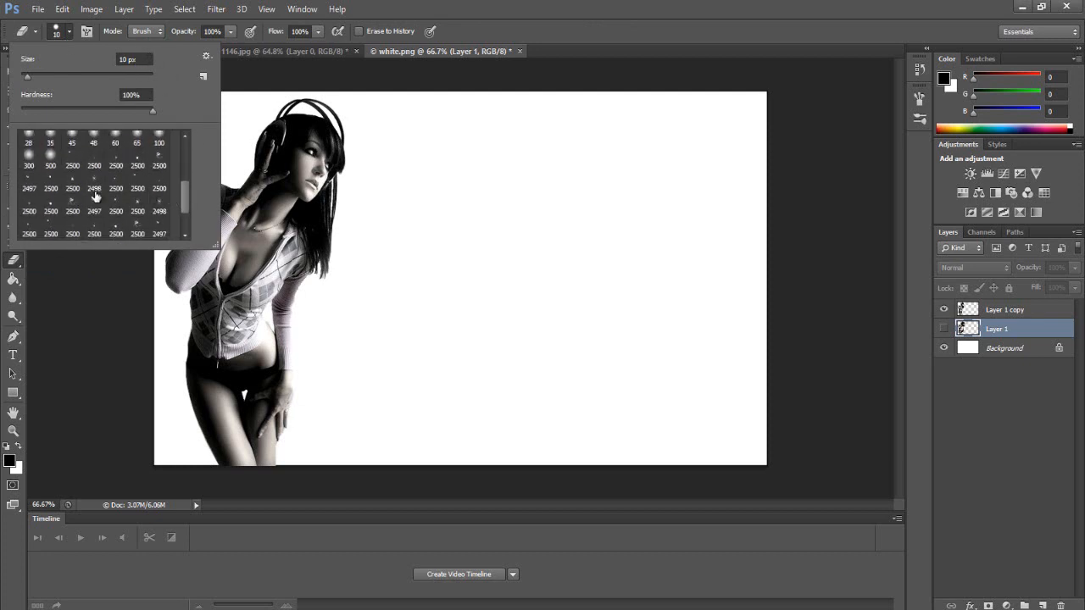
click(73, 206)
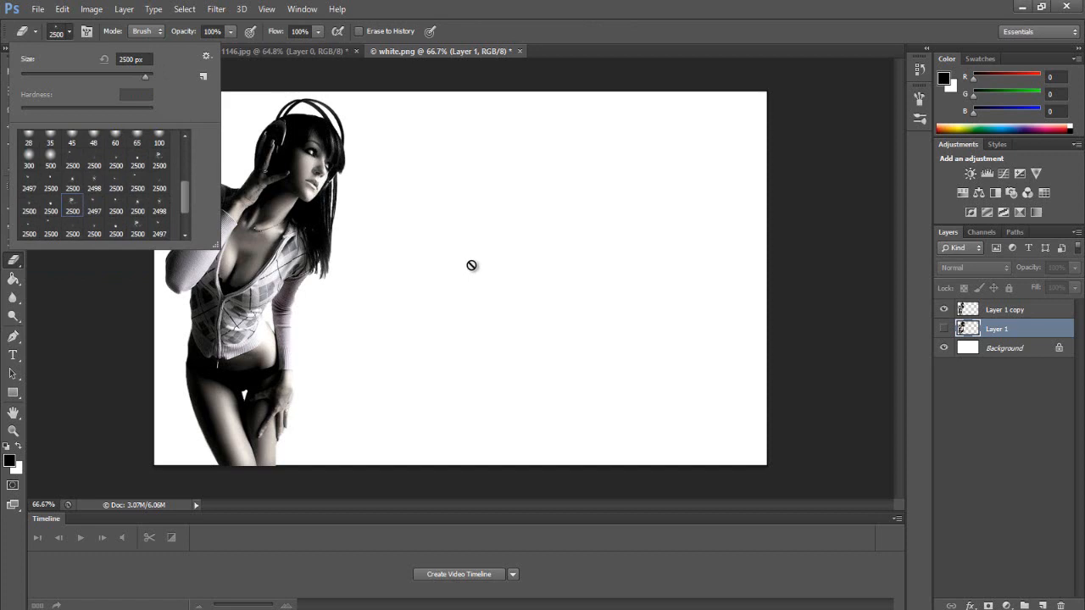
click(160, 160)
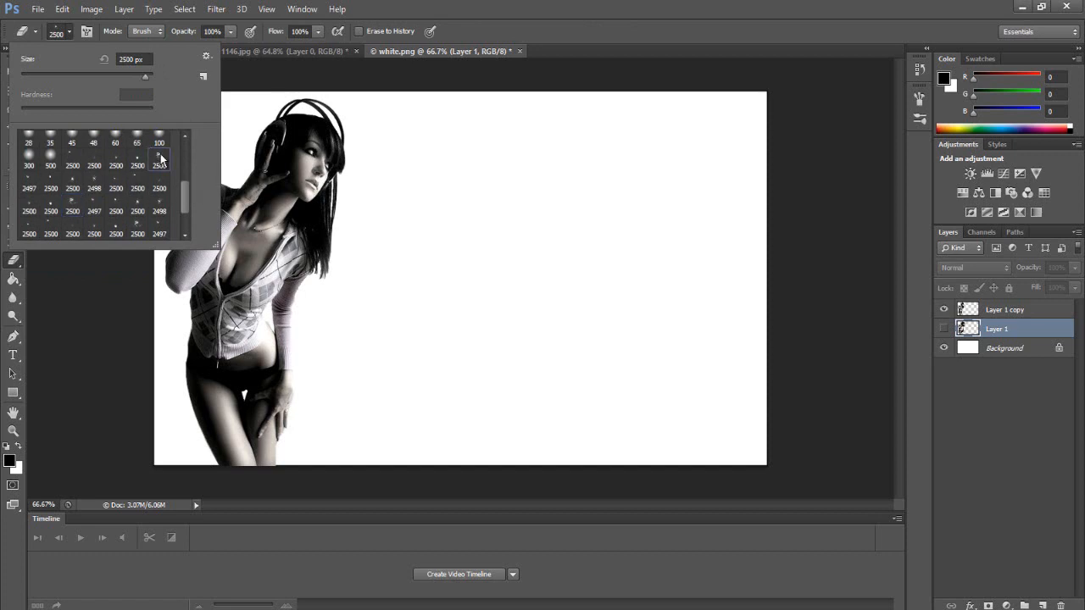
click(542, 223)
click(549, 238)
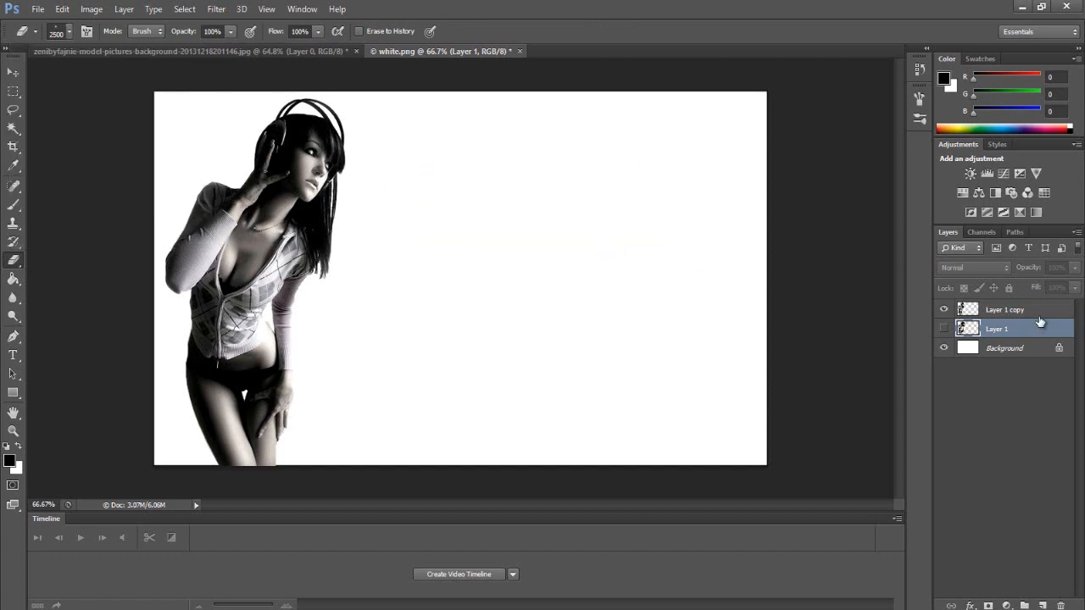
Step: Select Layer 1 copy and give the Eraser a different 2500 px splatter preset, resized to 484 px
click(1008, 311)
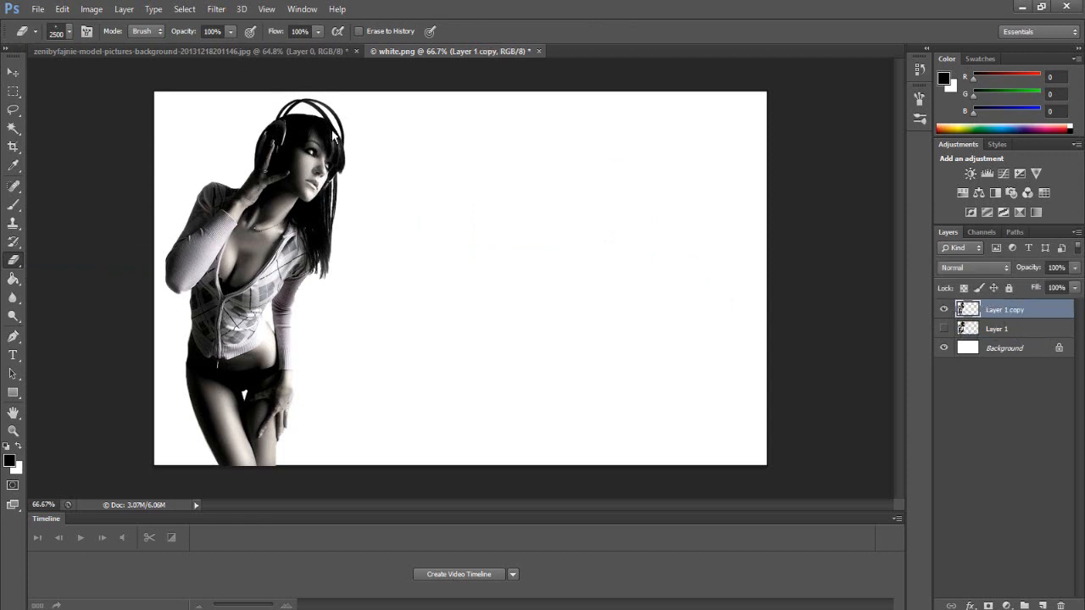
right_click(460, 183)
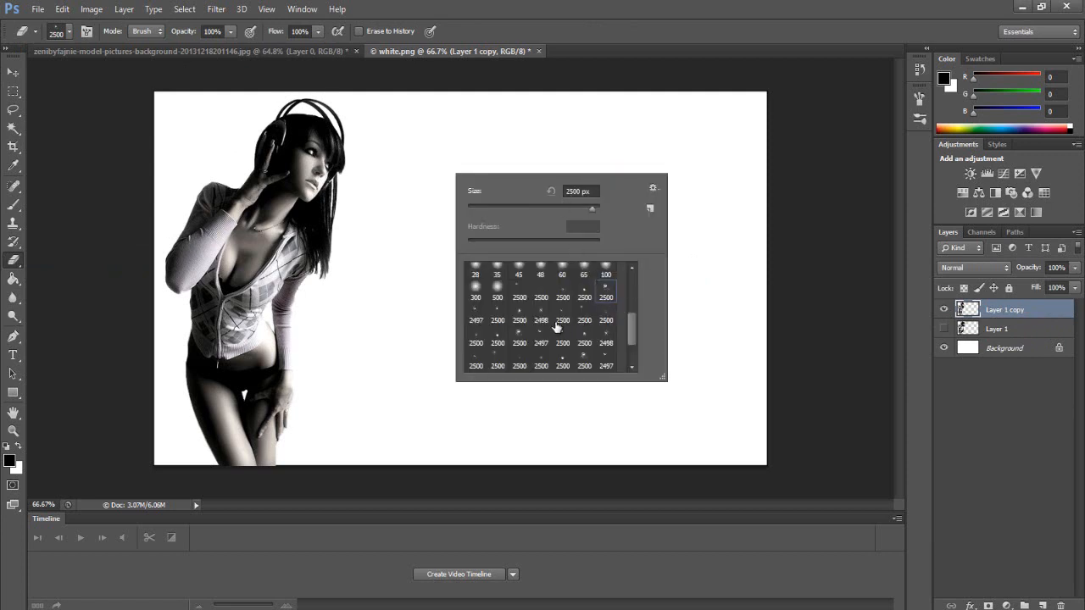
click(519, 339)
click(582, 206)
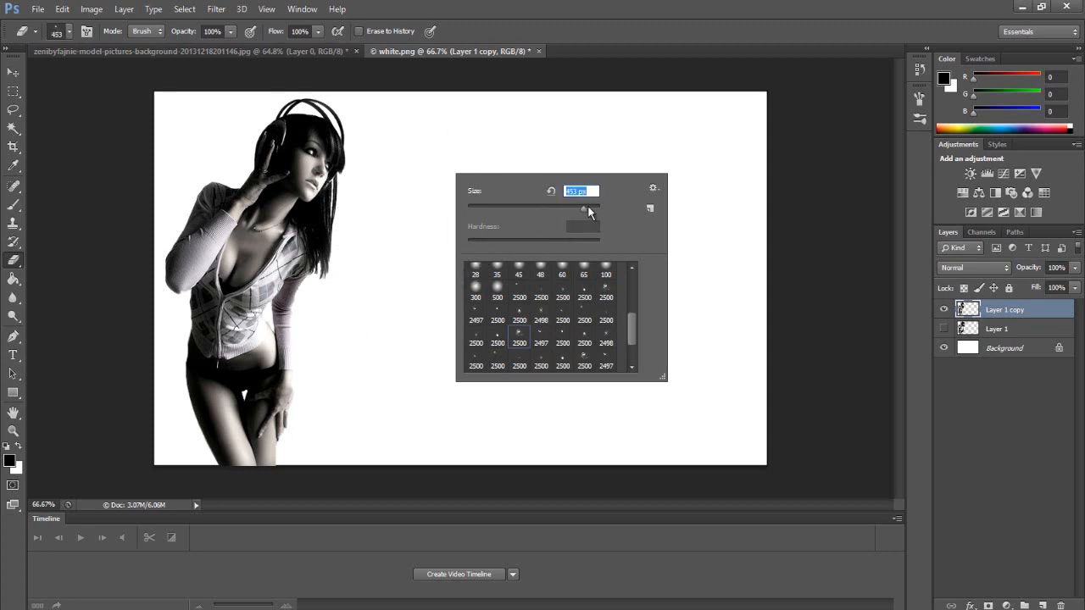
click(585, 208)
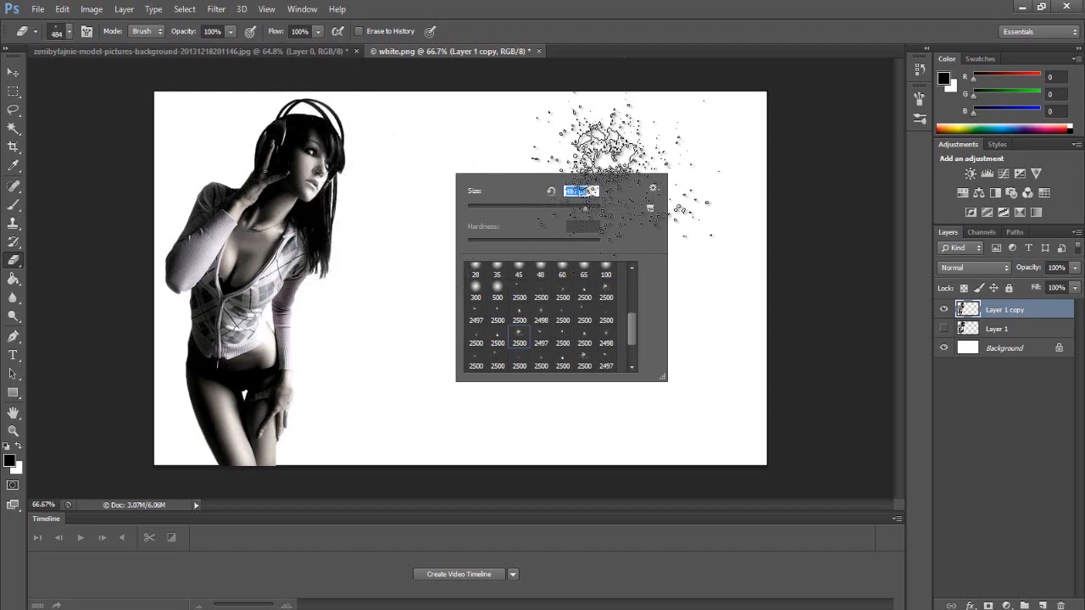
click(634, 161)
right_click(632, 161)
click(560, 181)
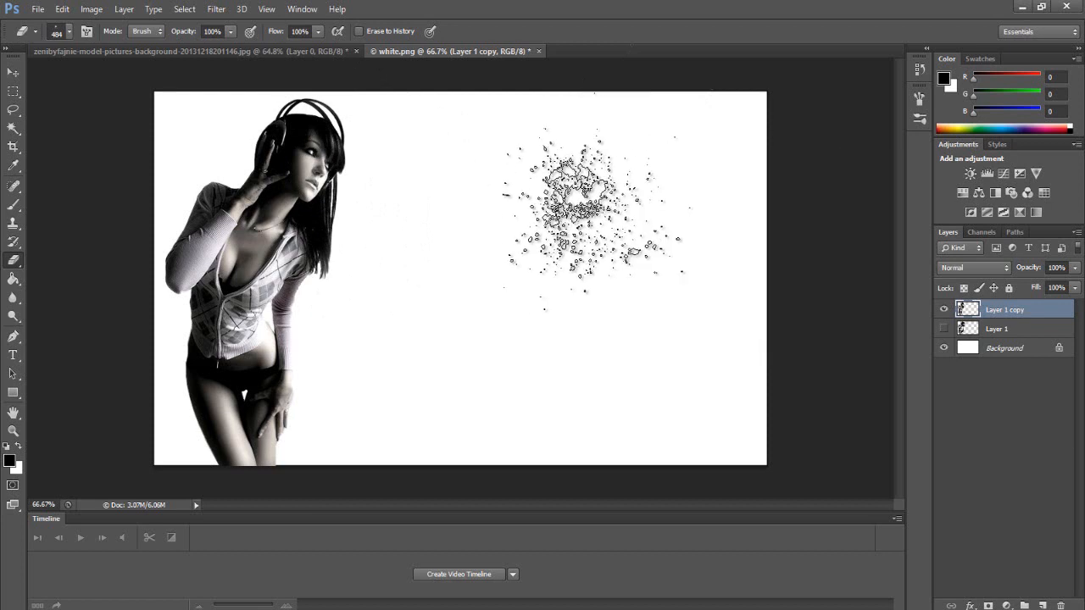
Step: Rotate the eraser's brush tip to an angle of -74° and set its size to 481 px
click(919, 119)
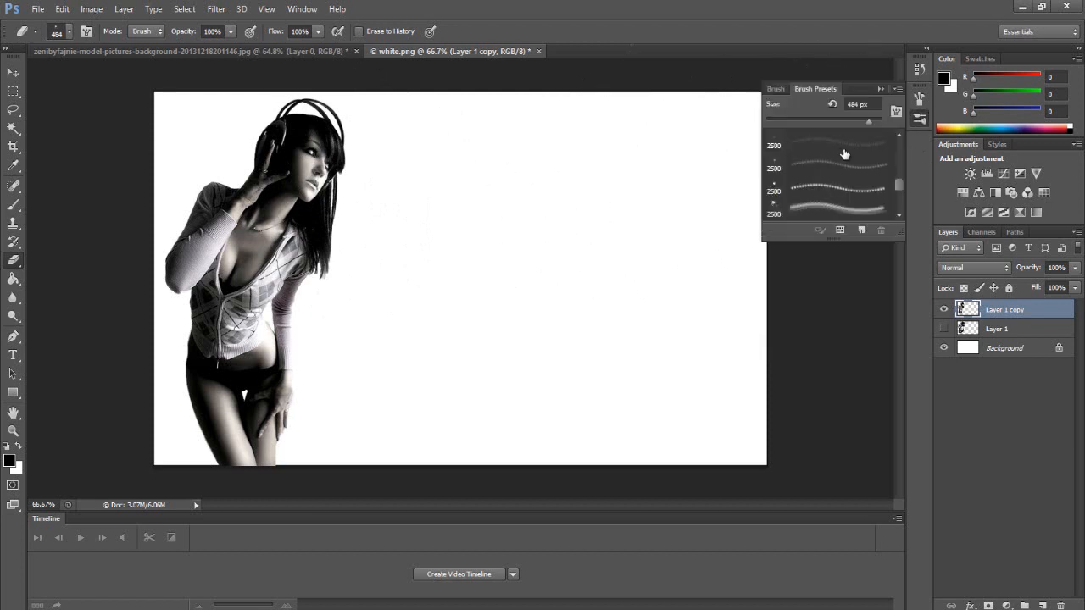
click(895, 111)
drag(887, 273, 877, 296)
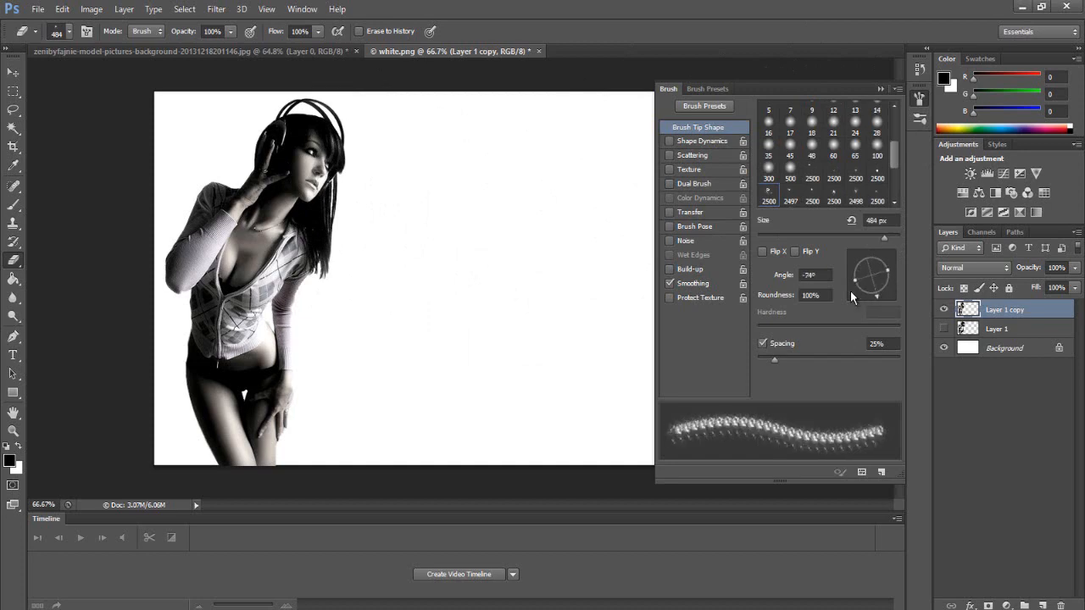
click(880, 90)
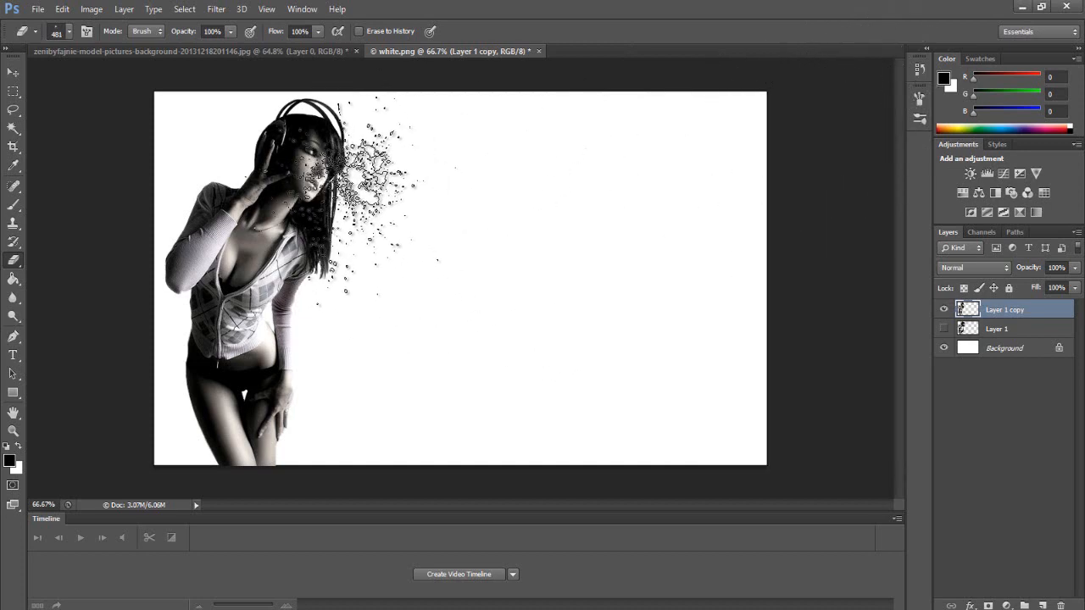
Step: Erase splatter specks from the face, hair and lowered arm along the right edge of the figure on Layer 1 copy
mouse_move(373, 191)
mouse_down()
mouse_move(358, 225)
mouse_move(337, 262)
mouse_move(345, 254)
mouse_move(350, 267)
mouse_move(345, 255)
mouse_move(332, 324)
mouse_move(388, 394)
mouse_up()
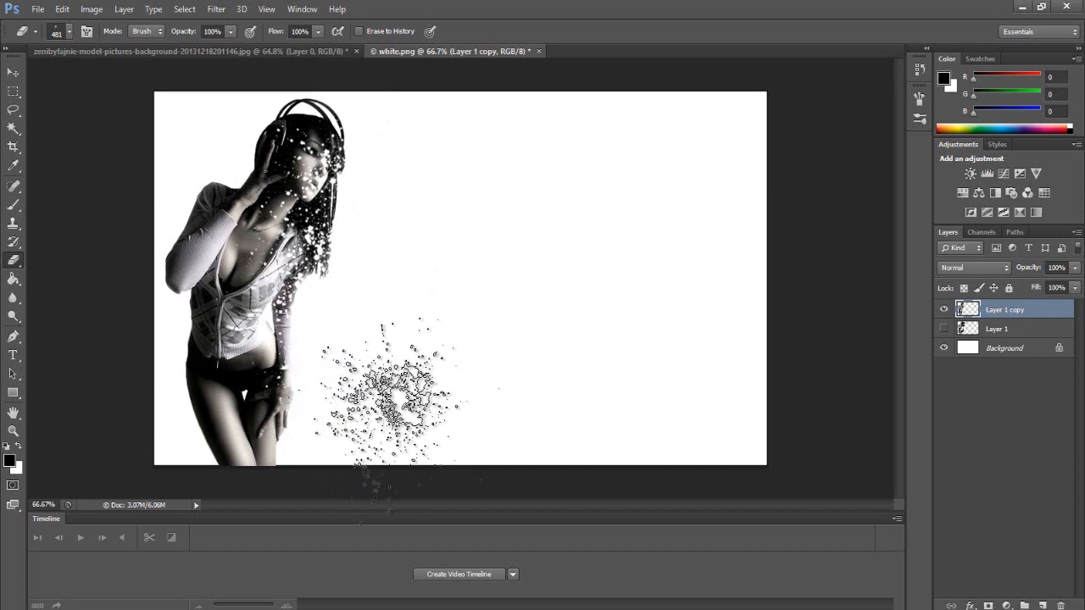
click(349, 390)
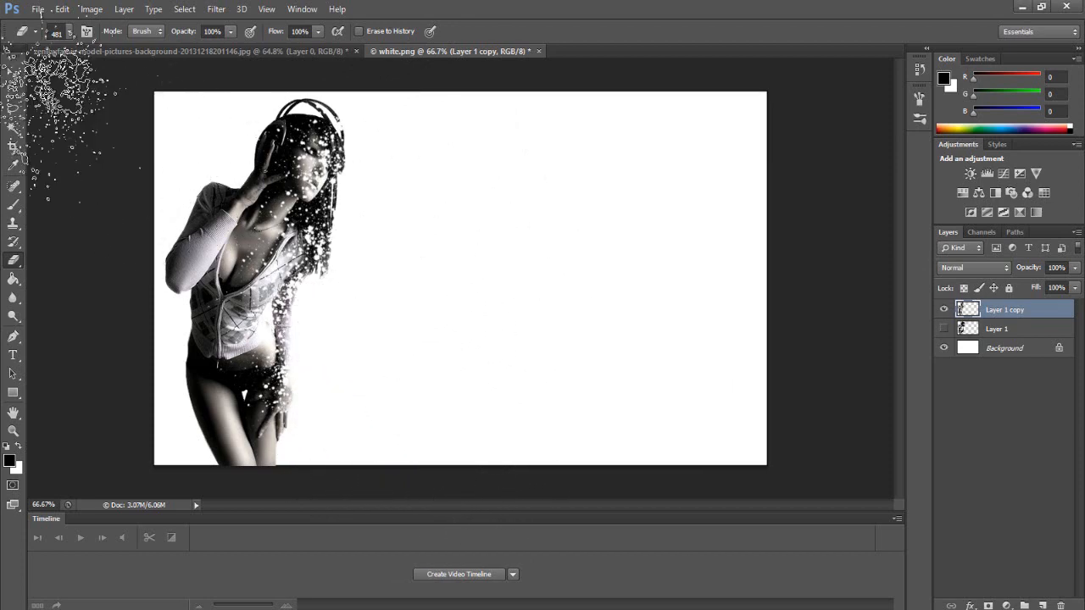
click(14, 73)
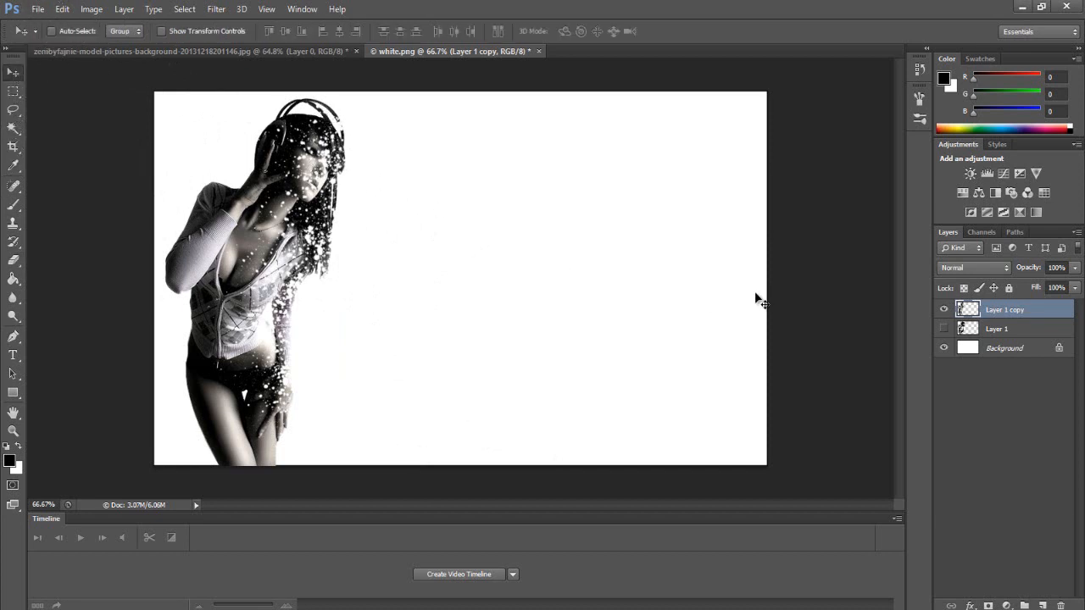
Step: Show the liquified Layer 1 and add a Hide All layer mask to it
click(967, 330)
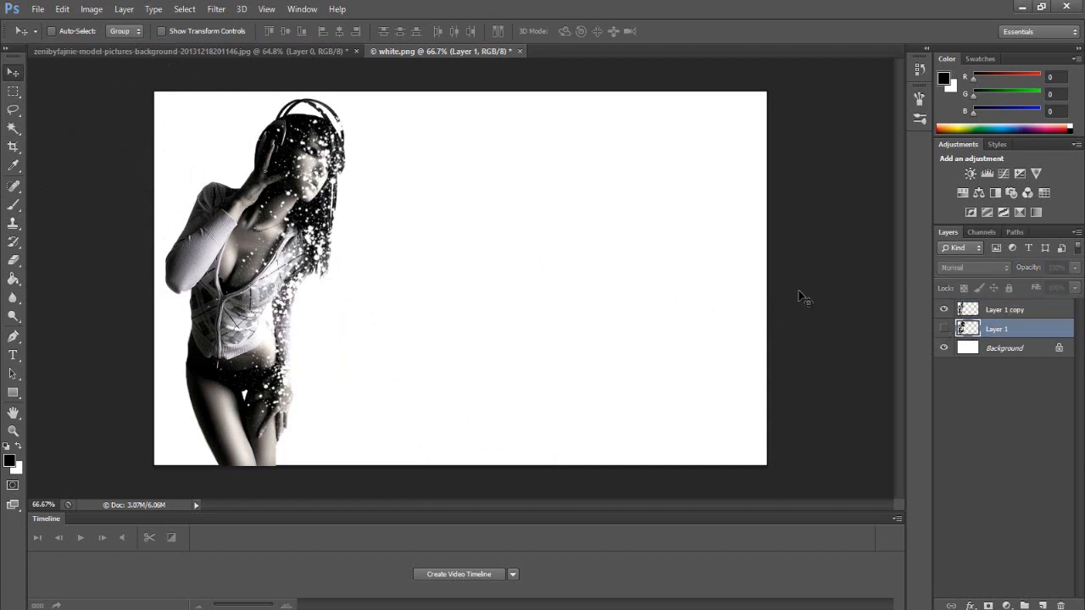
click(944, 330)
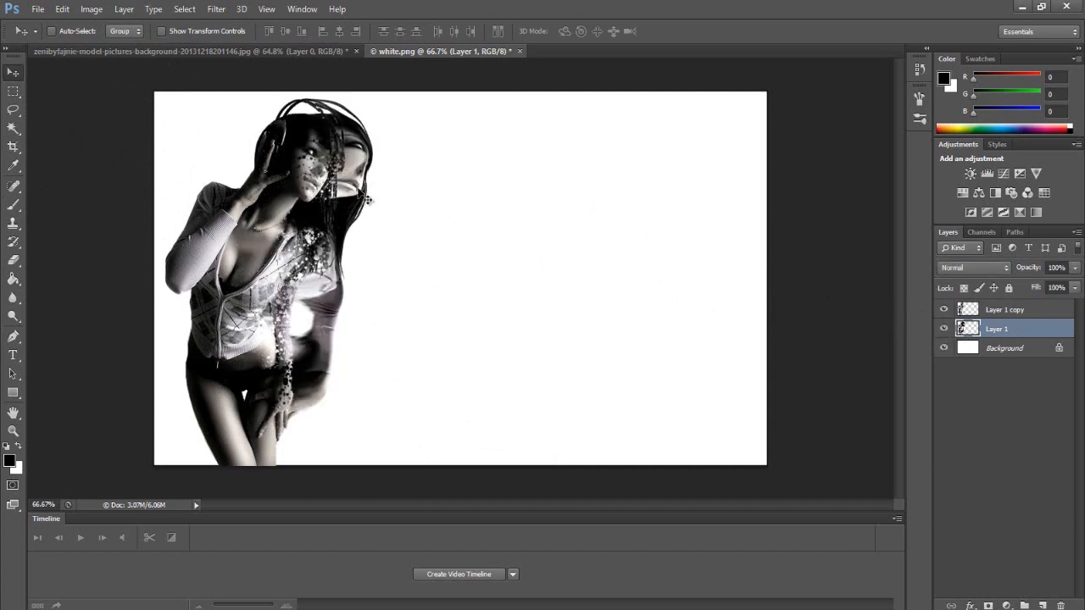
click(125, 9)
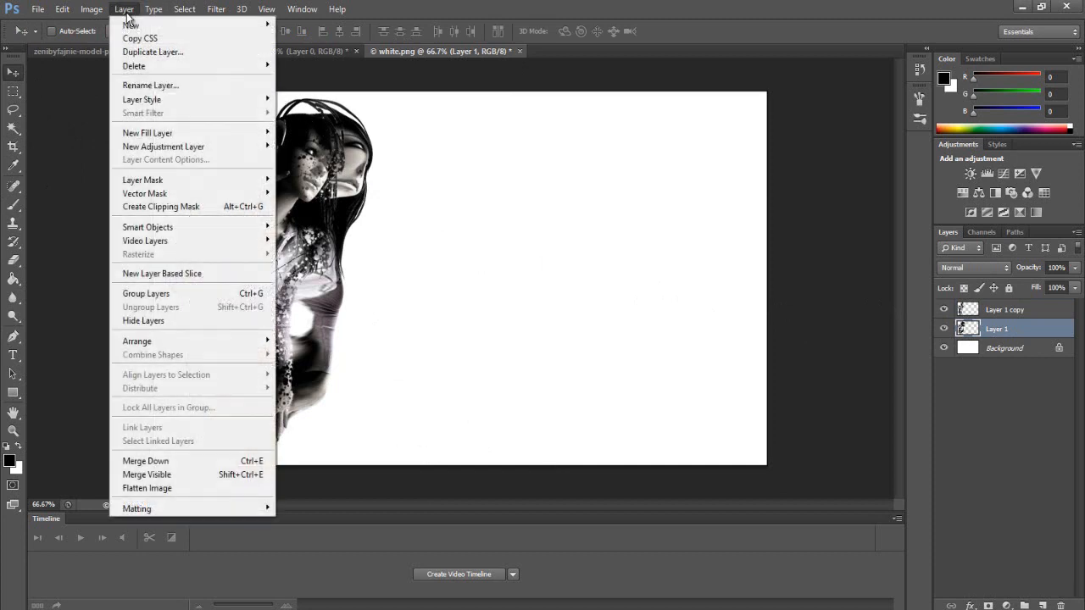
mouse_move(161, 183)
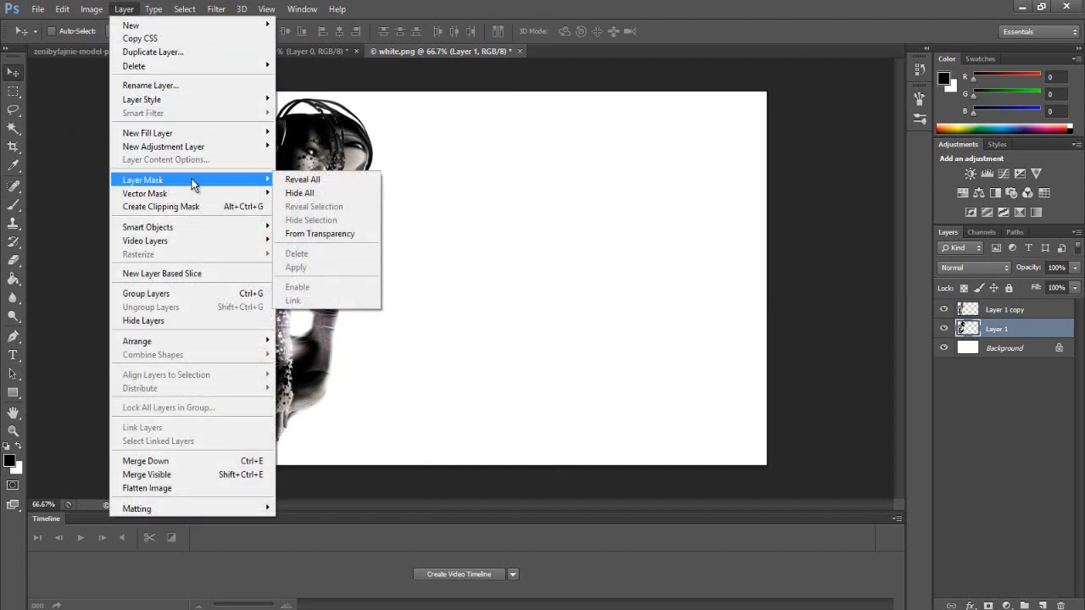
click(308, 196)
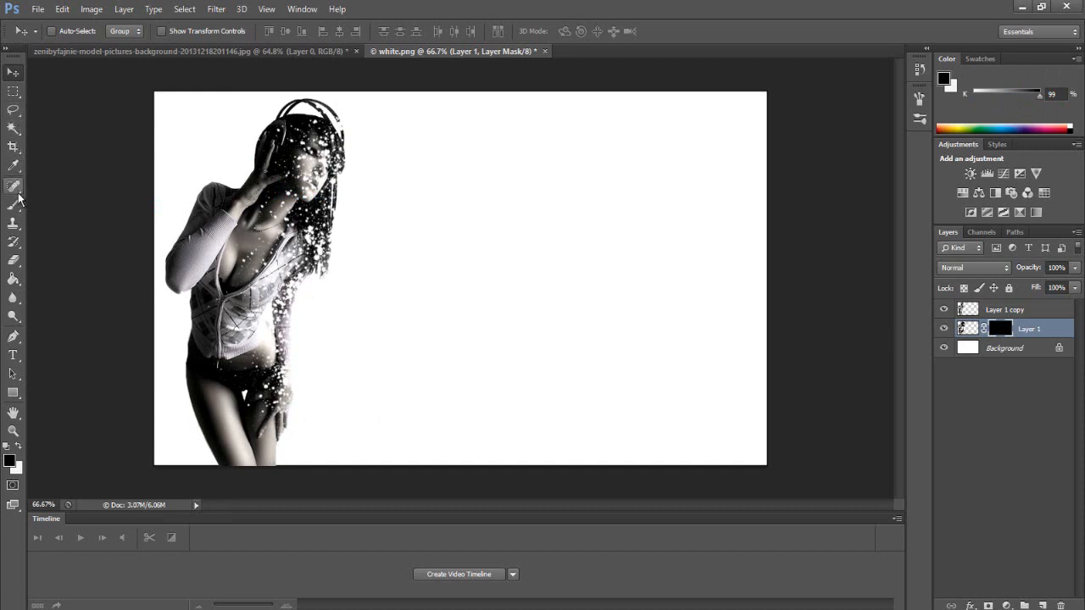
Step: Erase on Layer 1's mask with the splatter brush to reveal particles to the right of the head, hair and arm
click(13, 261)
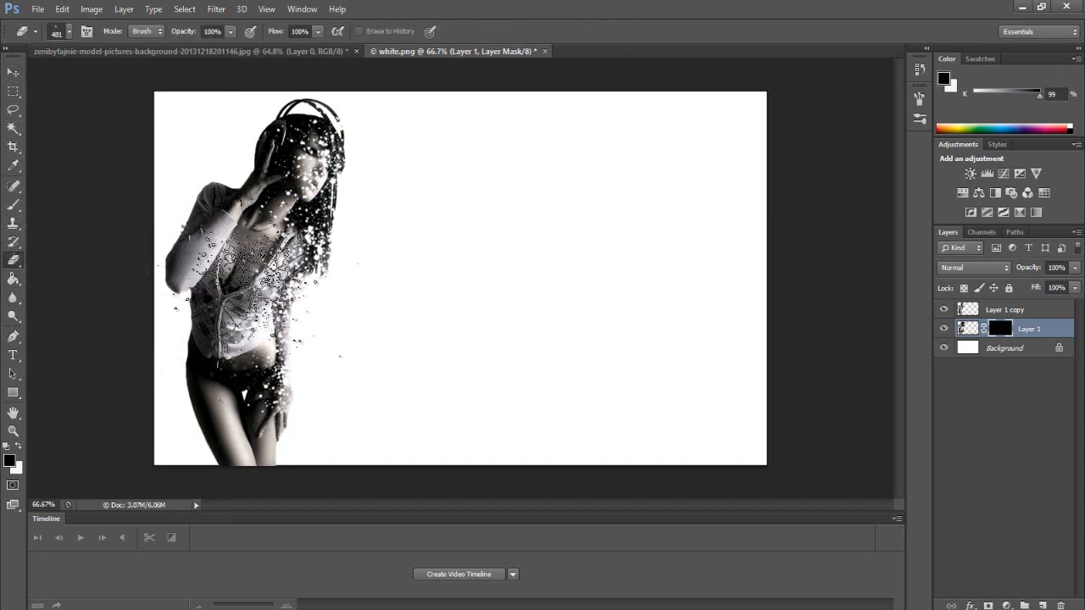
mouse_move(254, 280)
mouse_down()
mouse_move(355, 314)
mouse_move(385, 191)
mouse_up()
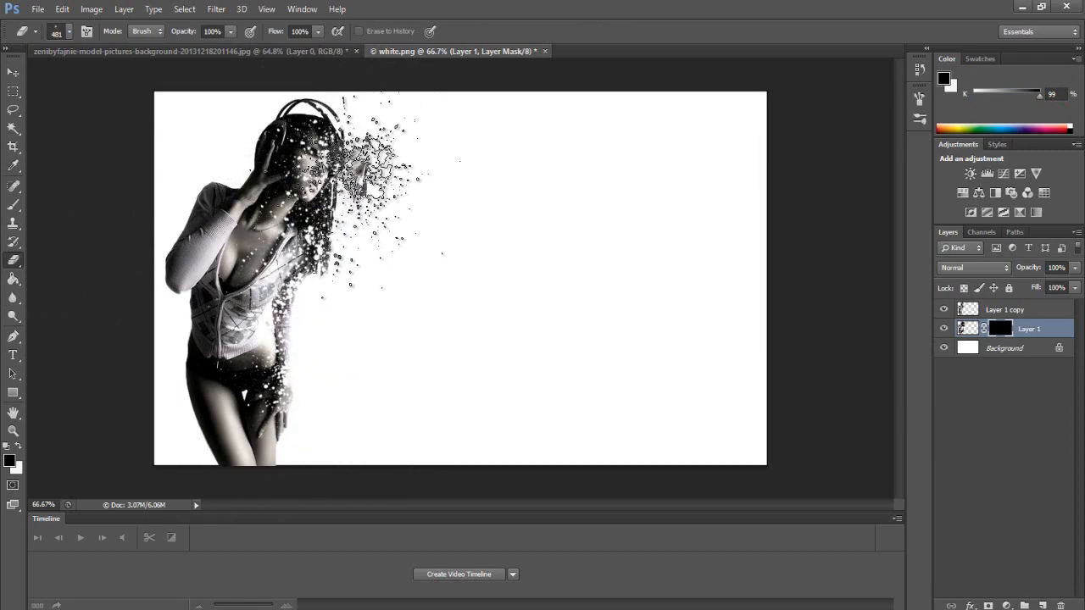
click(372, 157)
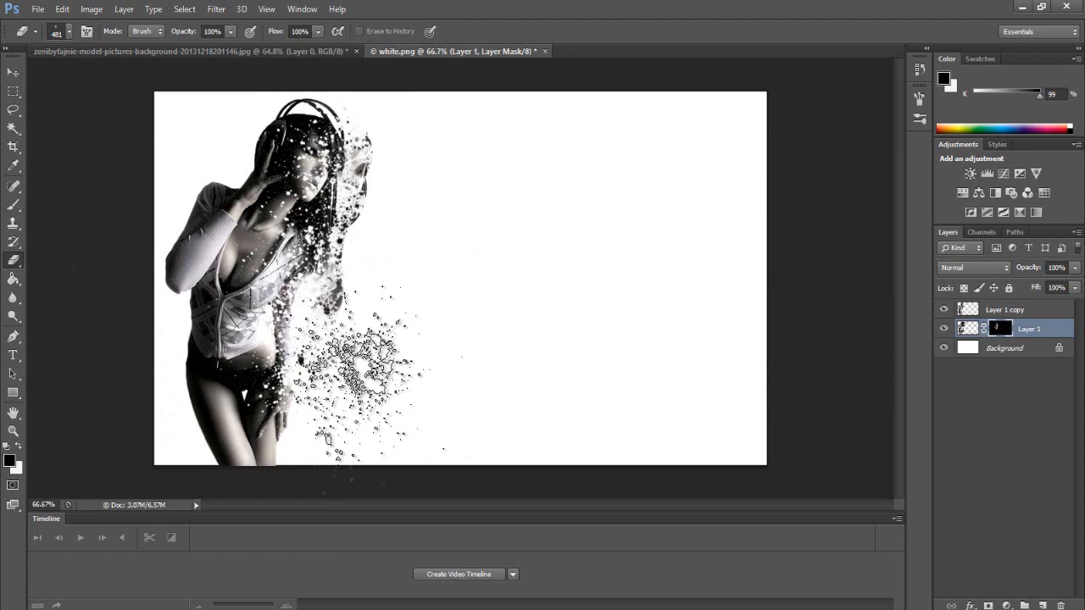
Step: Rotate the splatter brush tip to 124° and erase more of Layer 1's mask beside the lowered arm
click(919, 118)
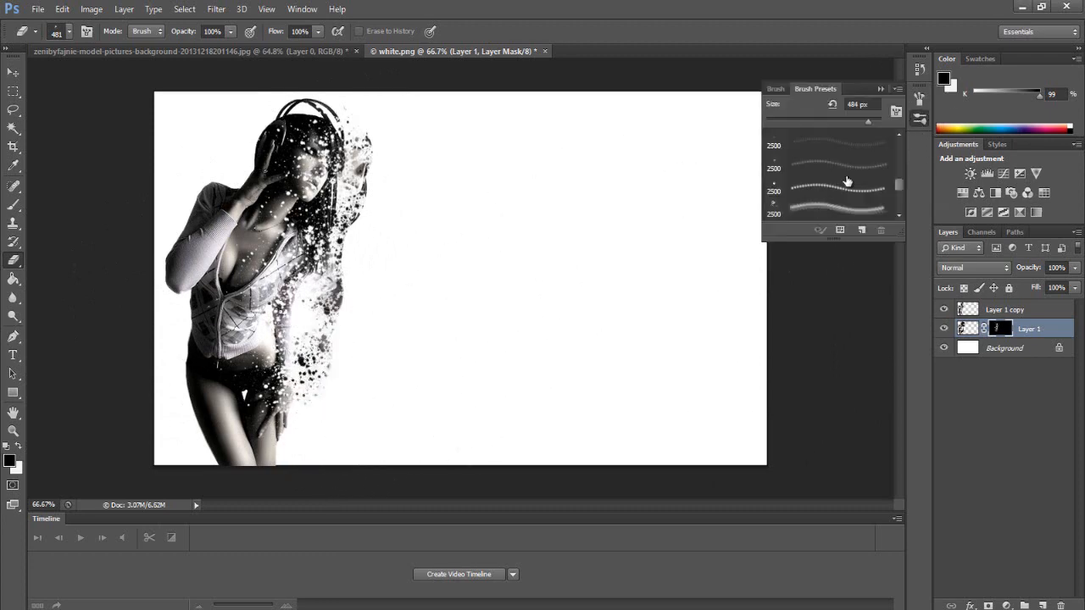
click(918, 98)
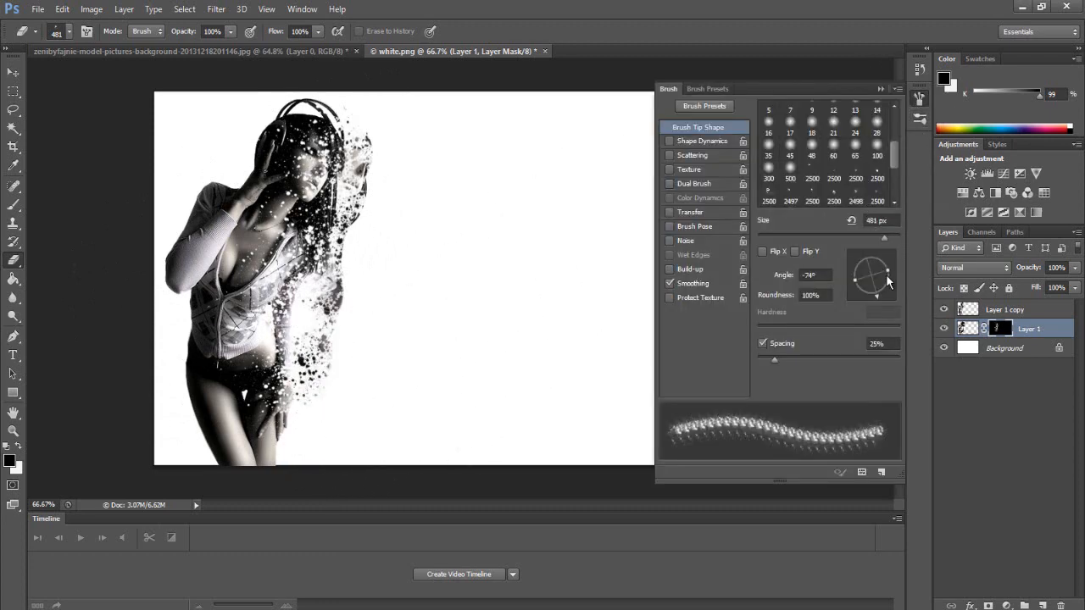
mouse_move(878, 293)
mouse_down()
mouse_move(885, 260)
mouse_move(860, 256)
mouse_up()
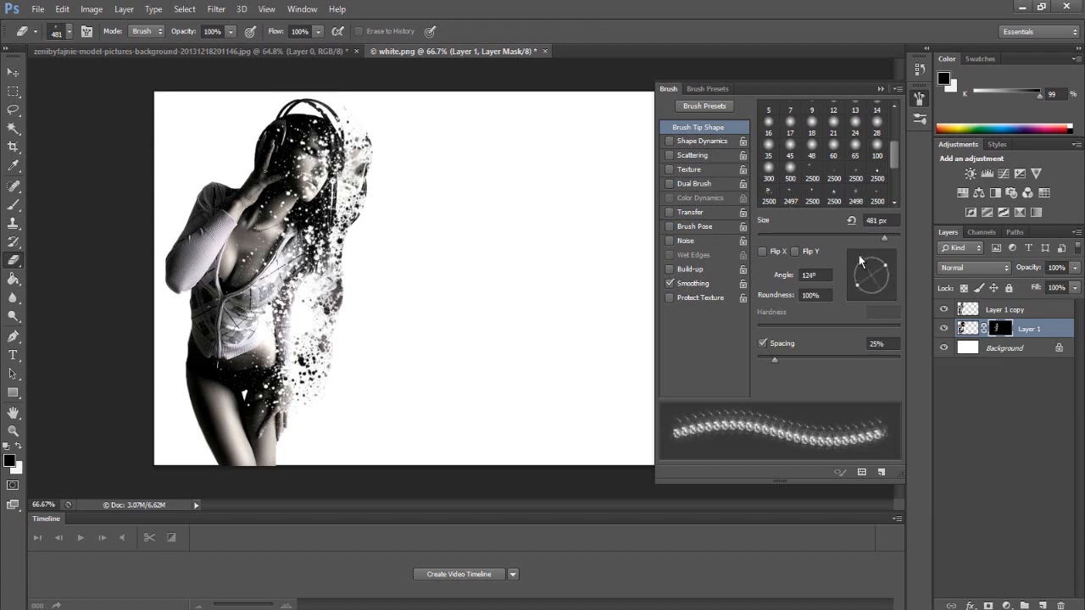
click(591, 161)
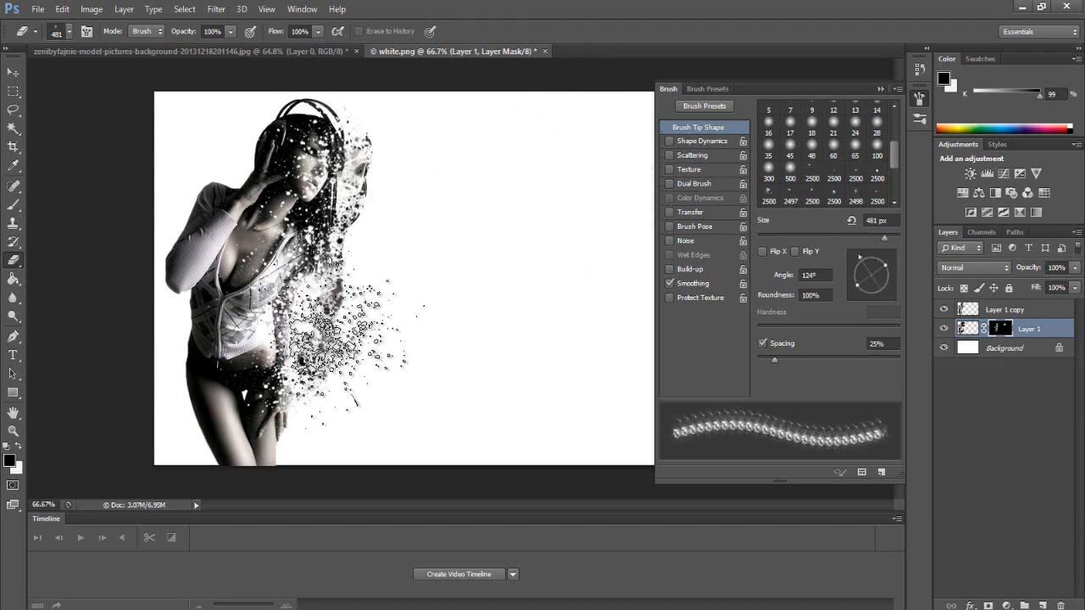
click(338, 346)
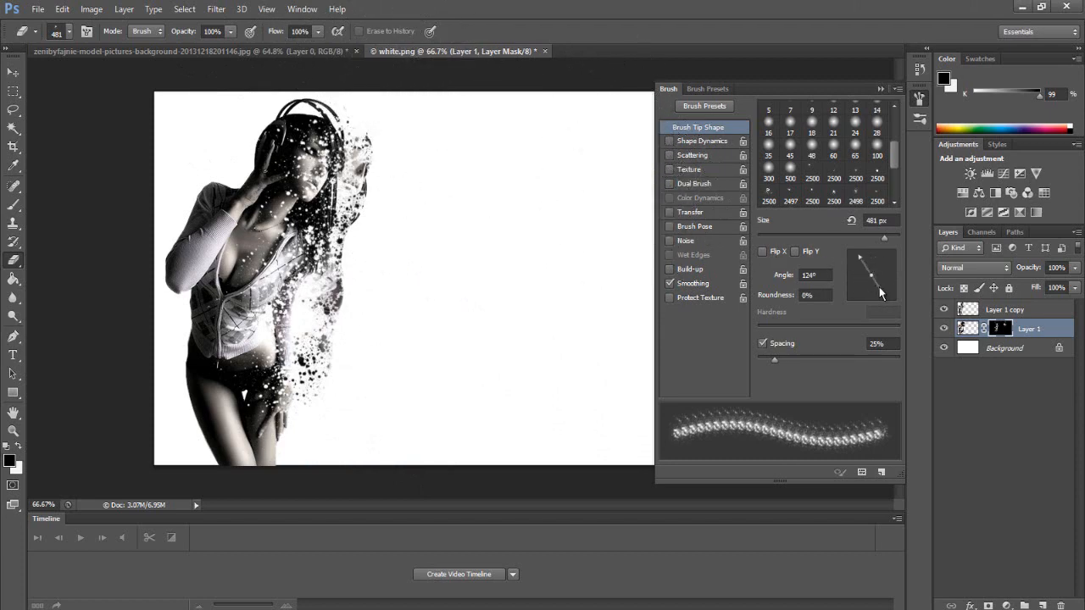
Step: Try a 48% brush roundness, restore it to 100%, and set the angle to 42° to reveal more particles on Layer 1's mask
drag(879, 288, 881, 279)
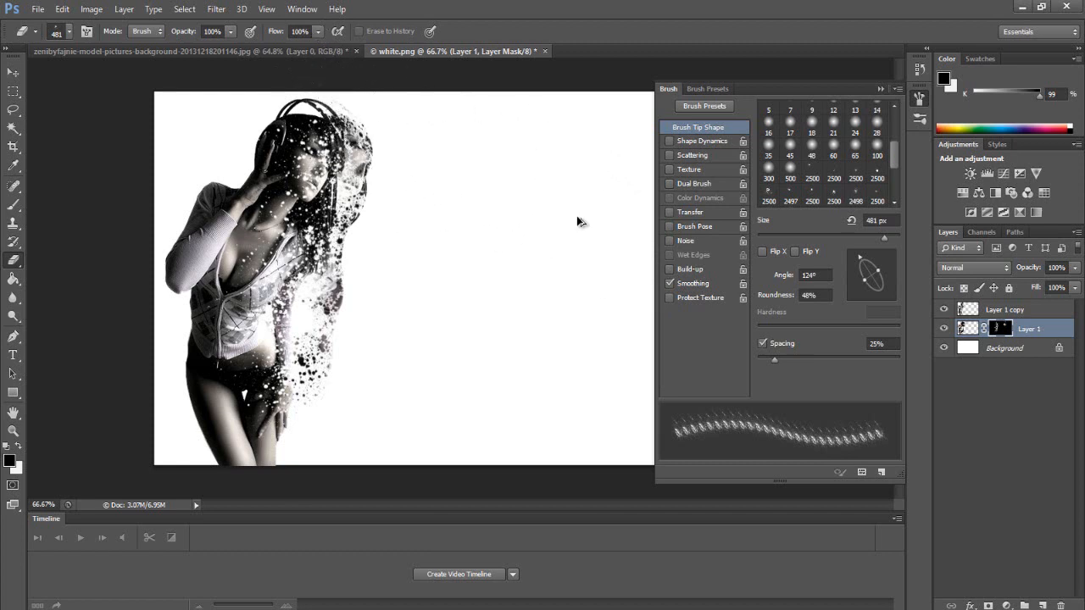
drag(860, 288, 886, 264)
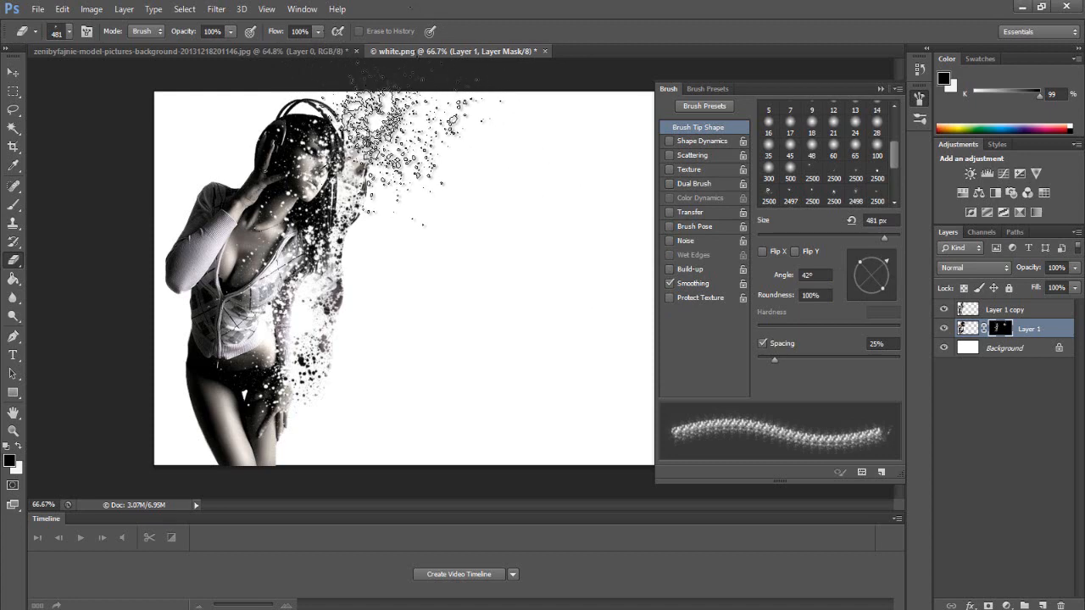
click(918, 97)
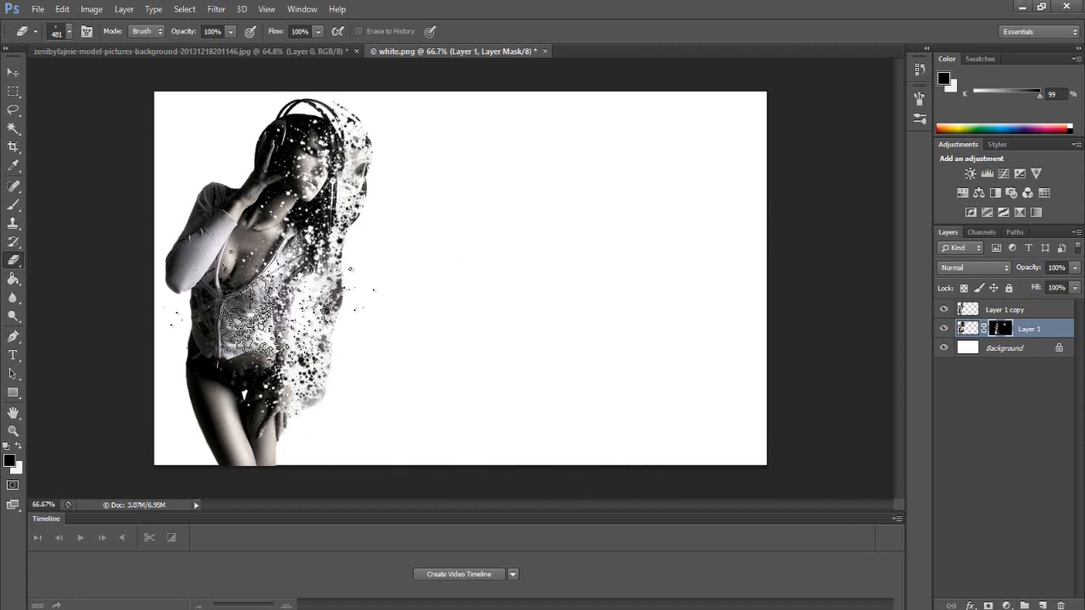
Step: Rotate the splatter brush tip to -21° and erase Layer 1's mask around the waist and lowered arm
right_click(491, 263)
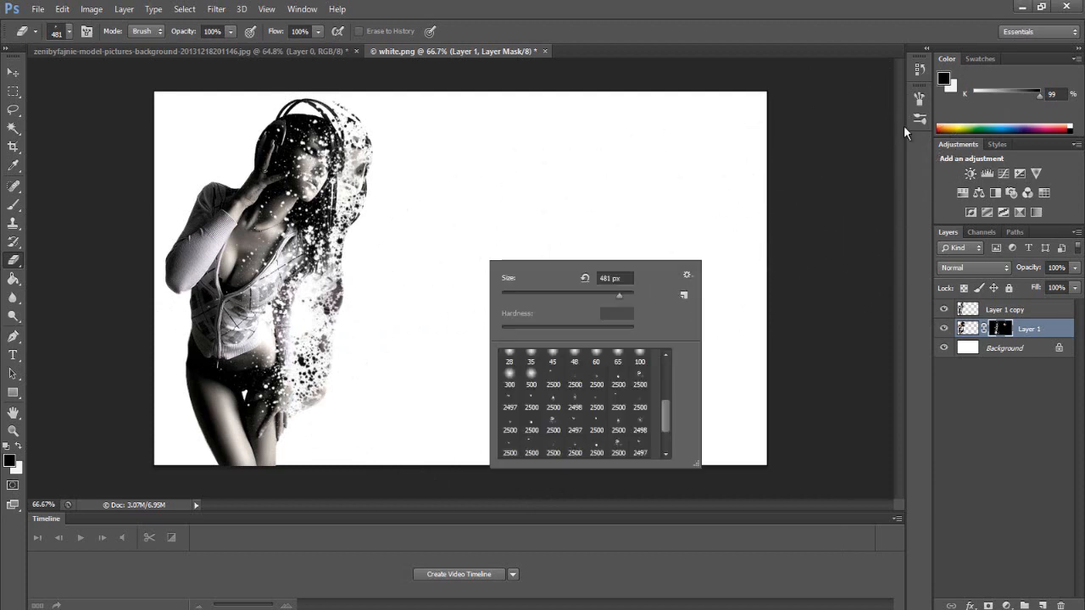
click(919, 104)
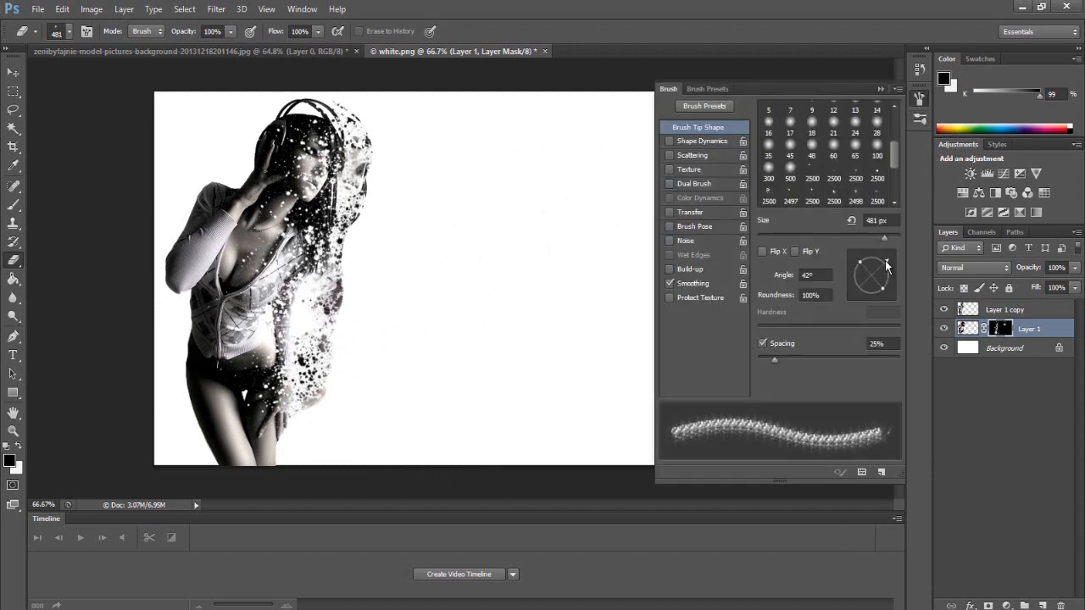
click(888, 282)
click(352, 324)
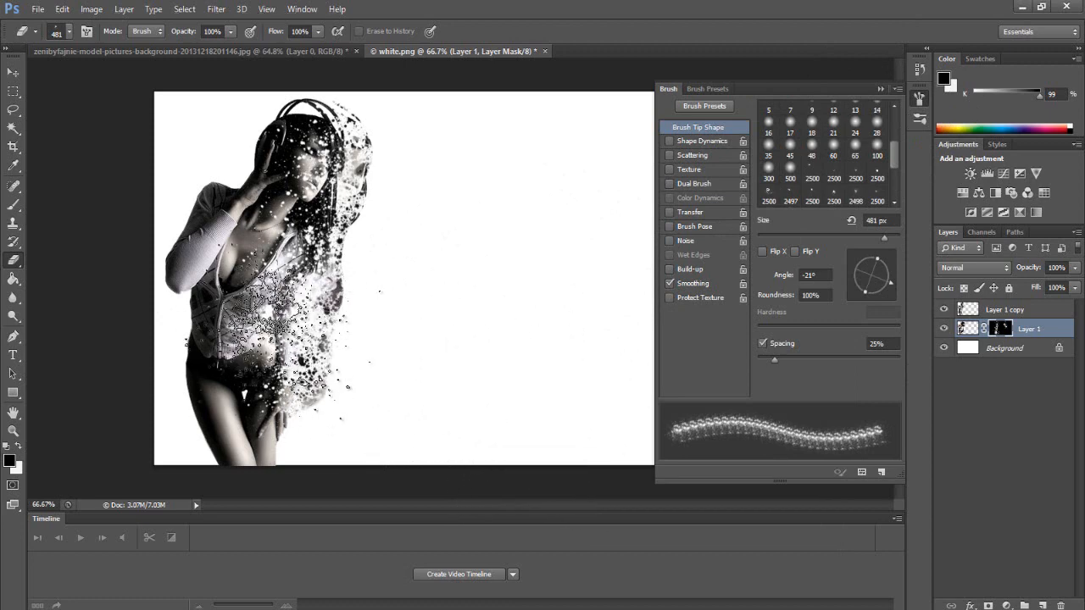
click(301, 314)
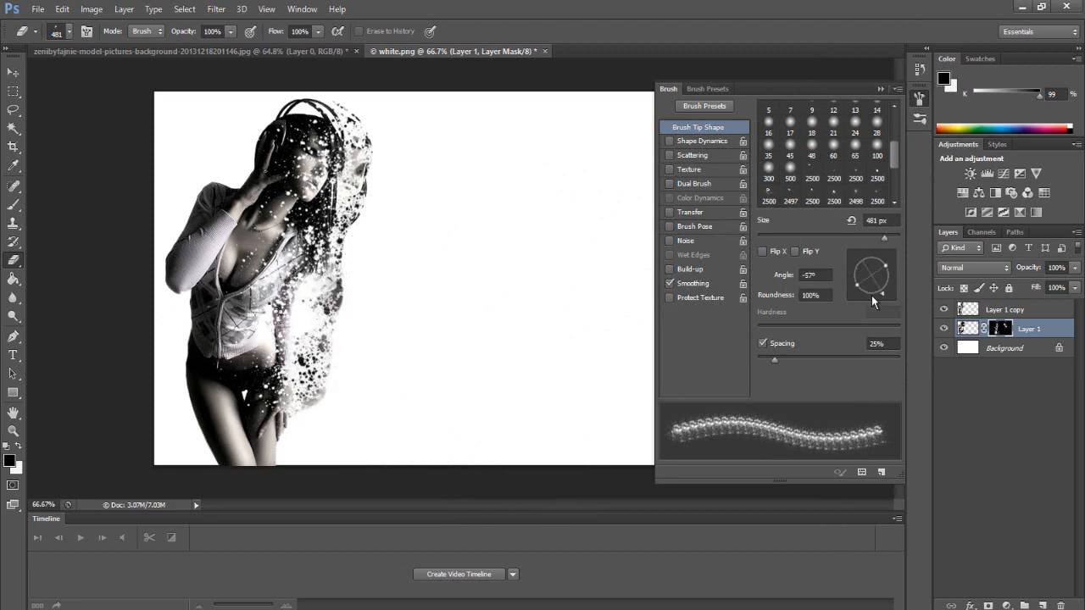
Step: Rotate the splatter brush tip to -131° and reveal more particles between the torso and the liquified arm on Layer 1's mask
click(871, 295)
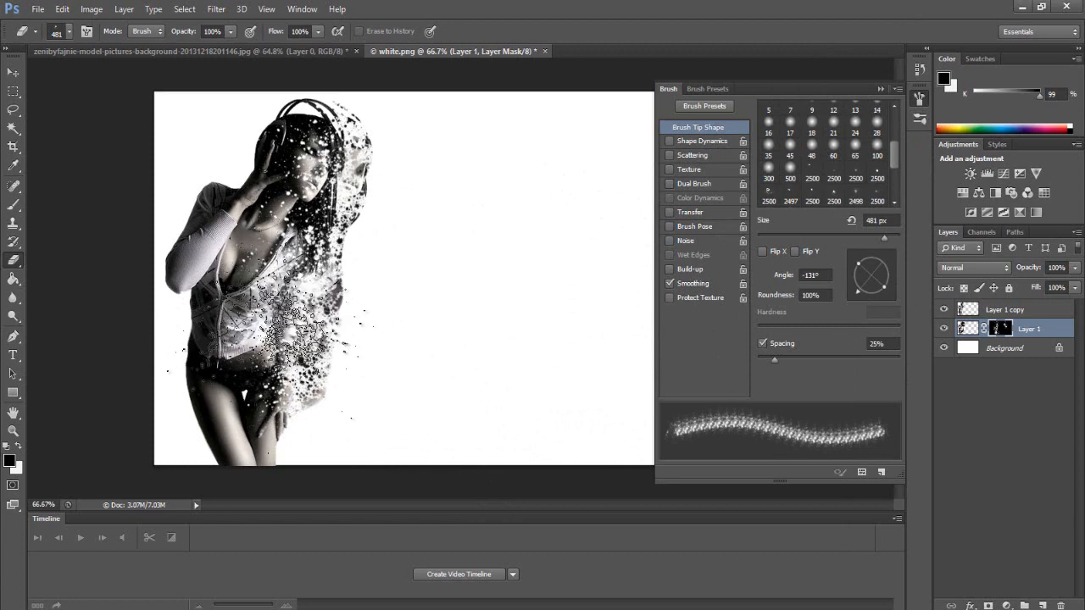
click(298, 326)
key(F5)
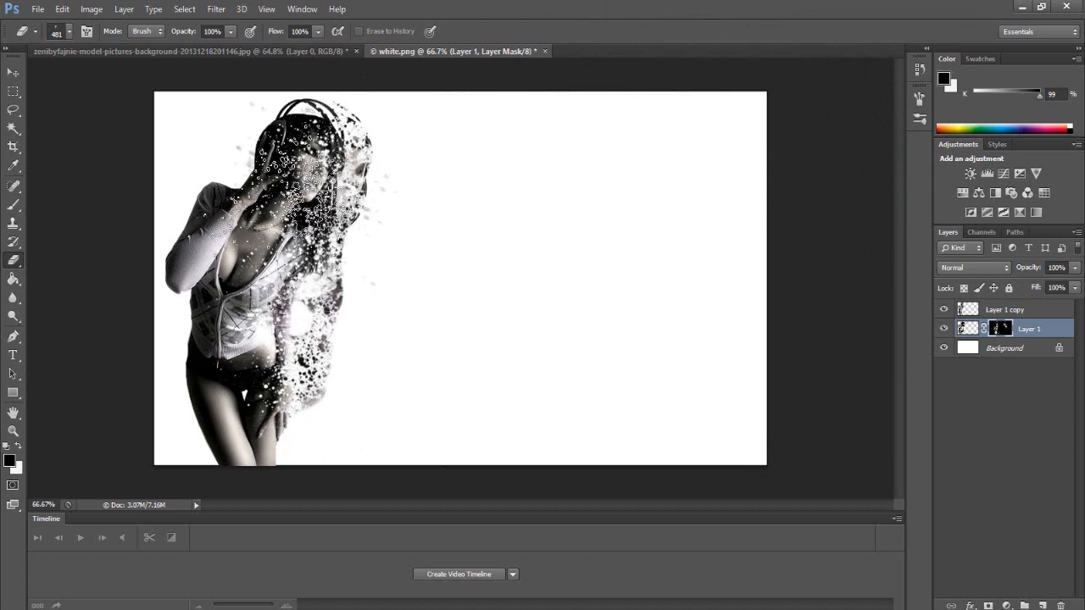
click(16, 75)
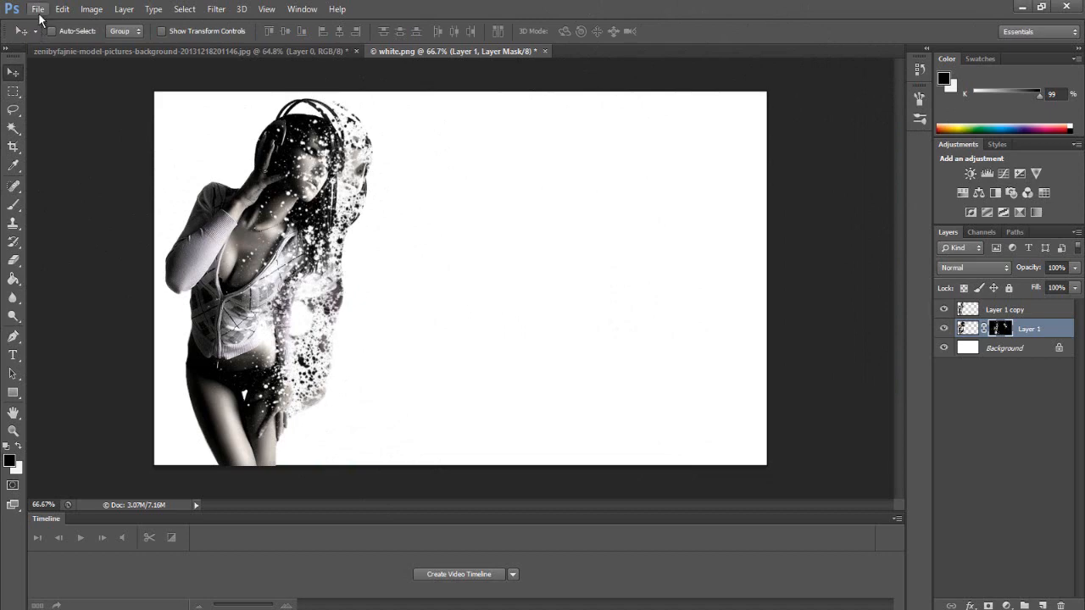
Step: Save the image to the desktop as the JPEG file asdasdf at Maximum quality 12 with the Baseline ("Standard") format
click(38, 9)
click(66, 181)
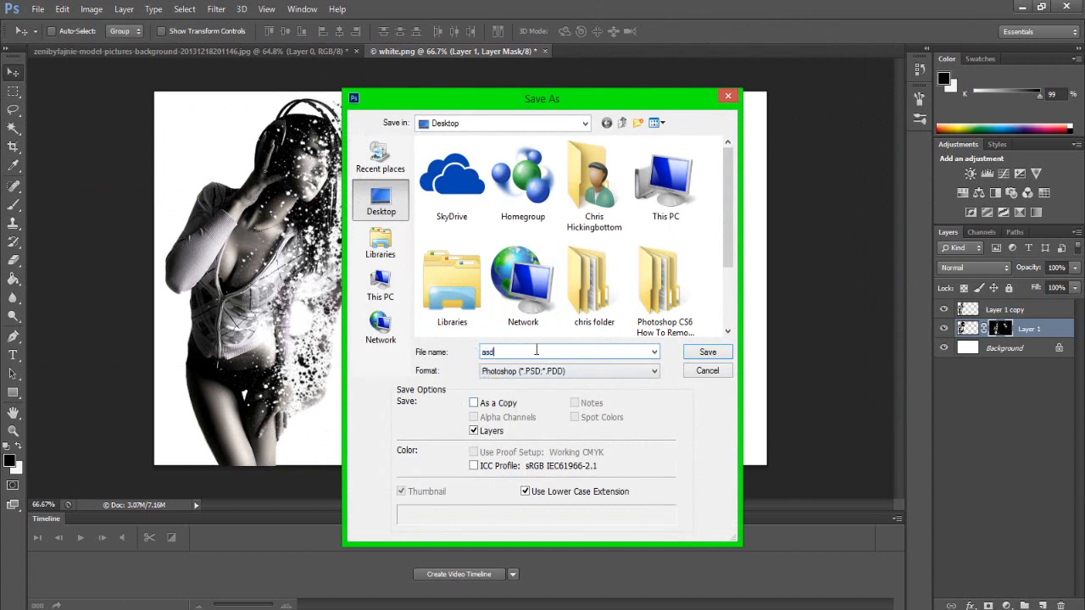
click(585, 371)
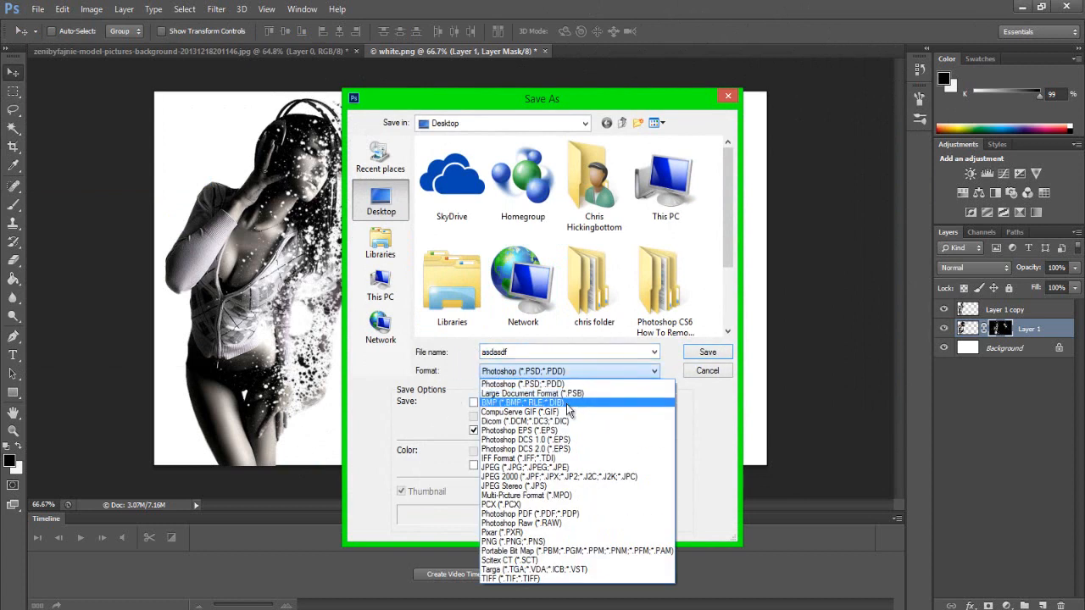
click(530, 467)
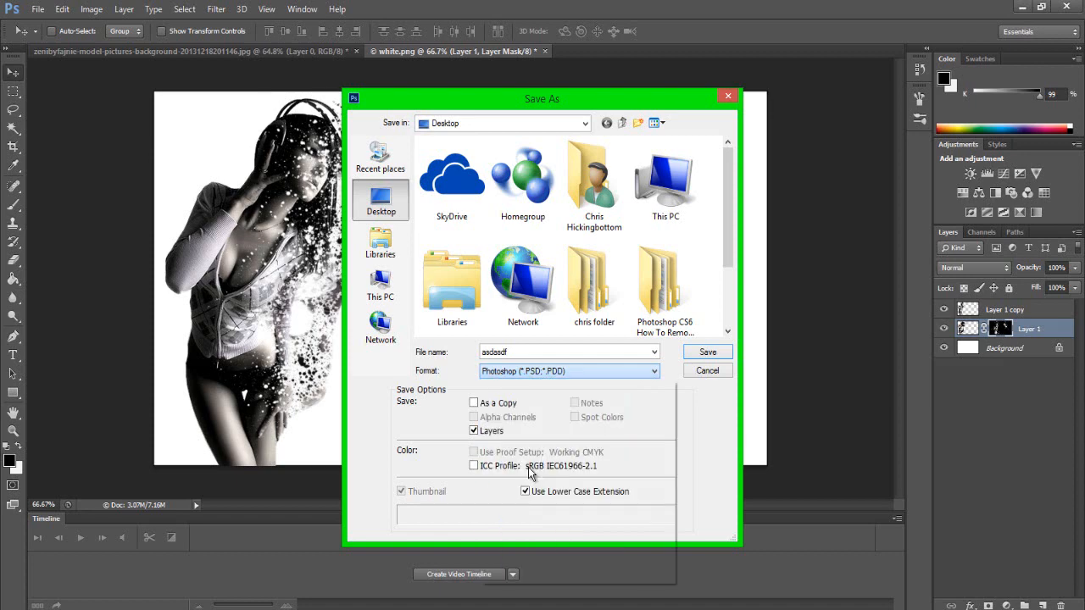
click(702, 355)
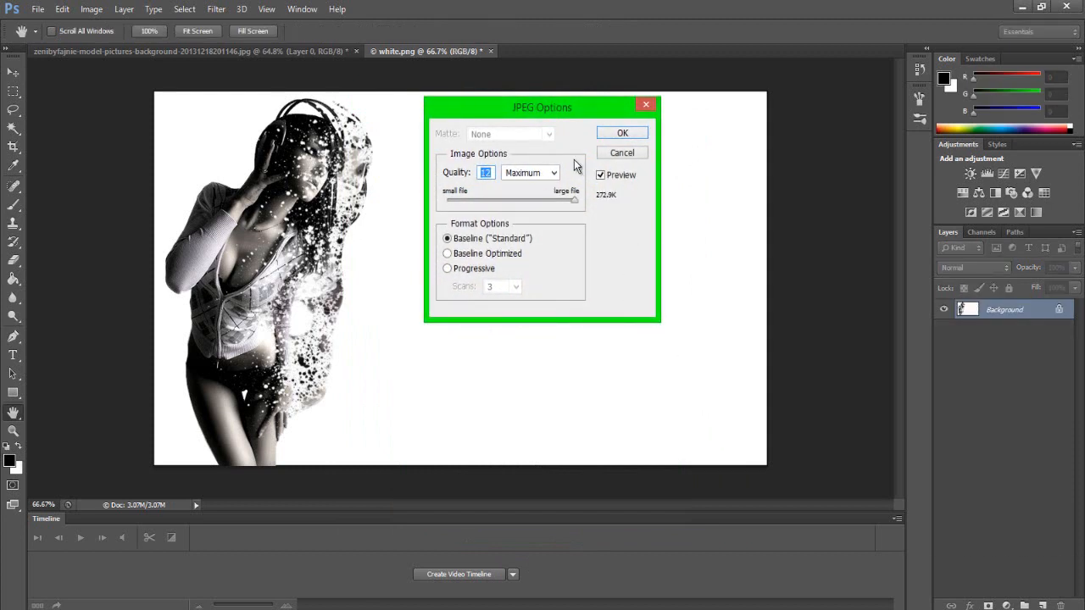
click(623, 134)
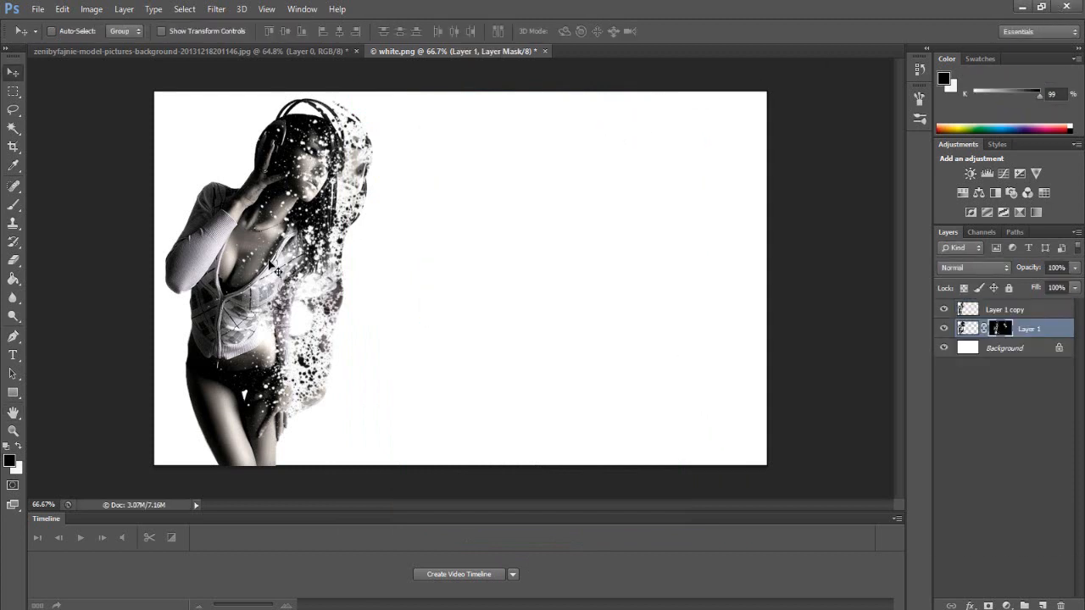